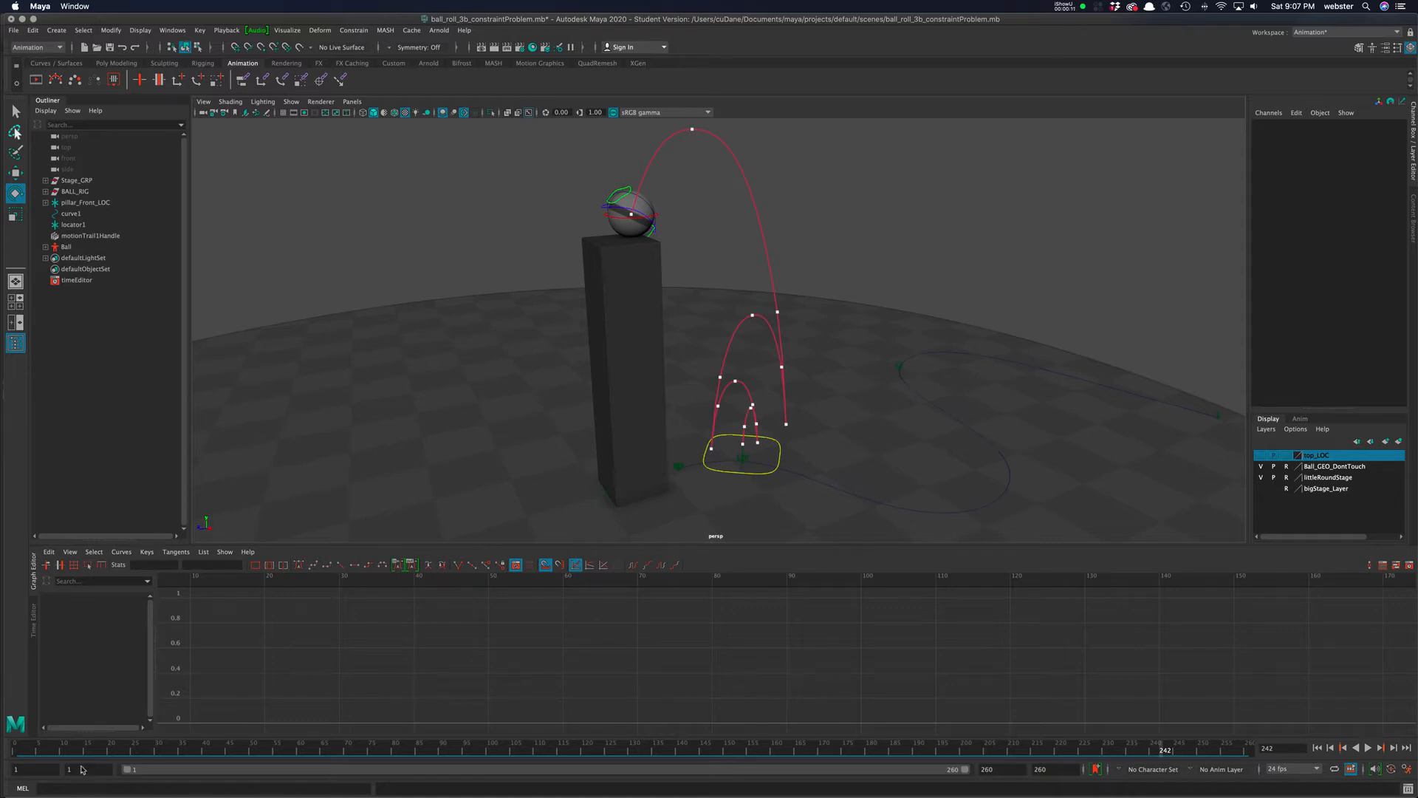
Step: Scrub and play the ball animation around frames 71, 237, 238 and 242, with ball_placement_ctrl selected, to review the constraint switch
drag(72, 751, 353, 749)
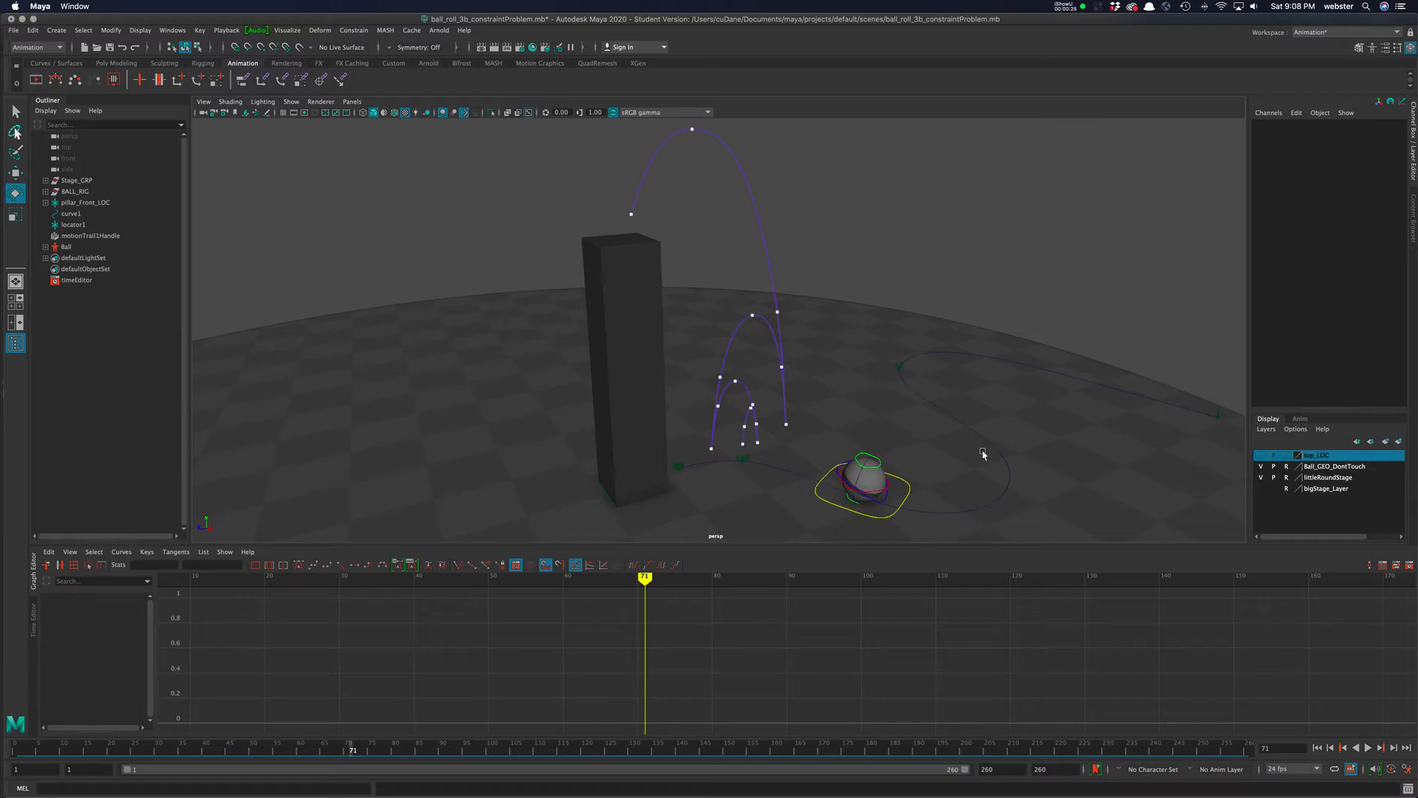
click(856, 517)
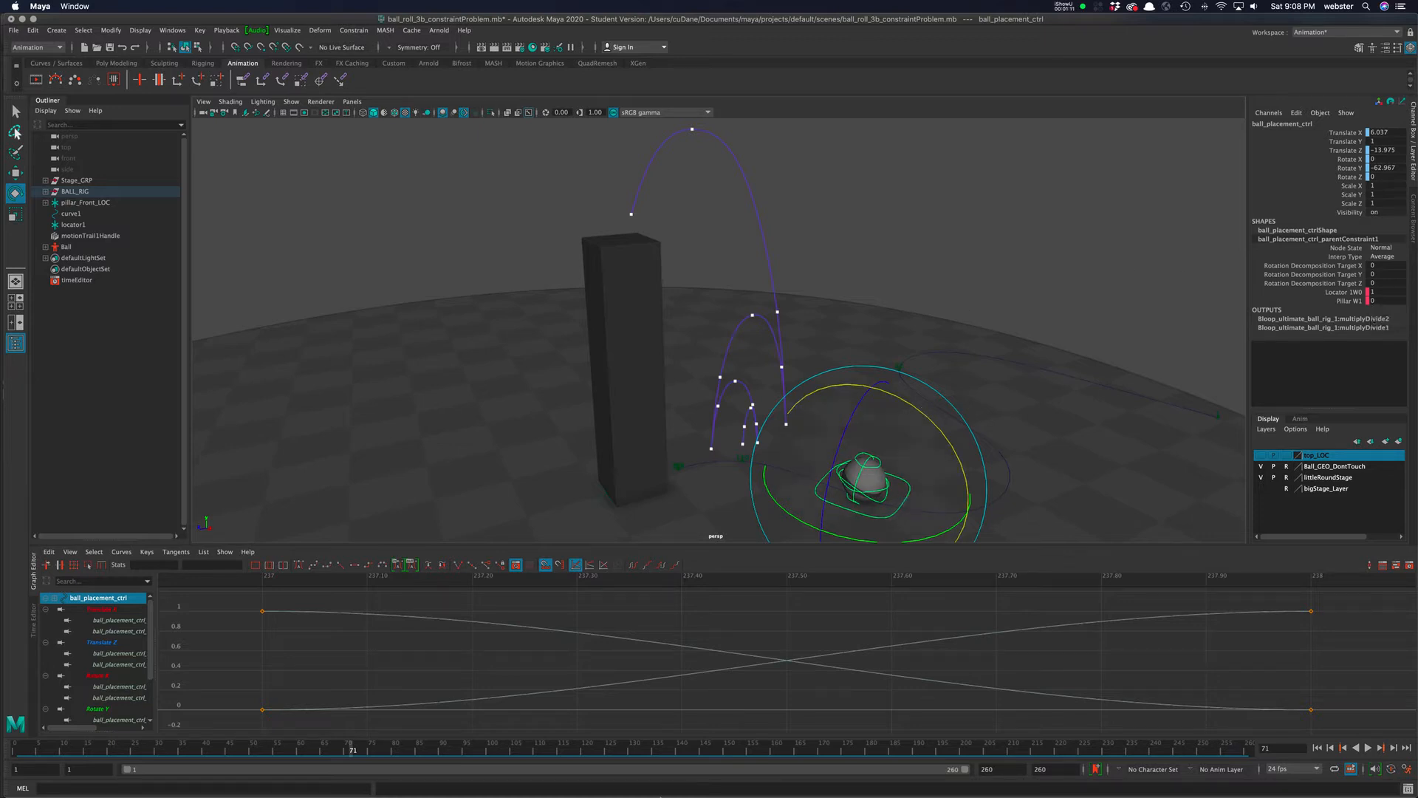
drag(341, 752, 1142, 752)
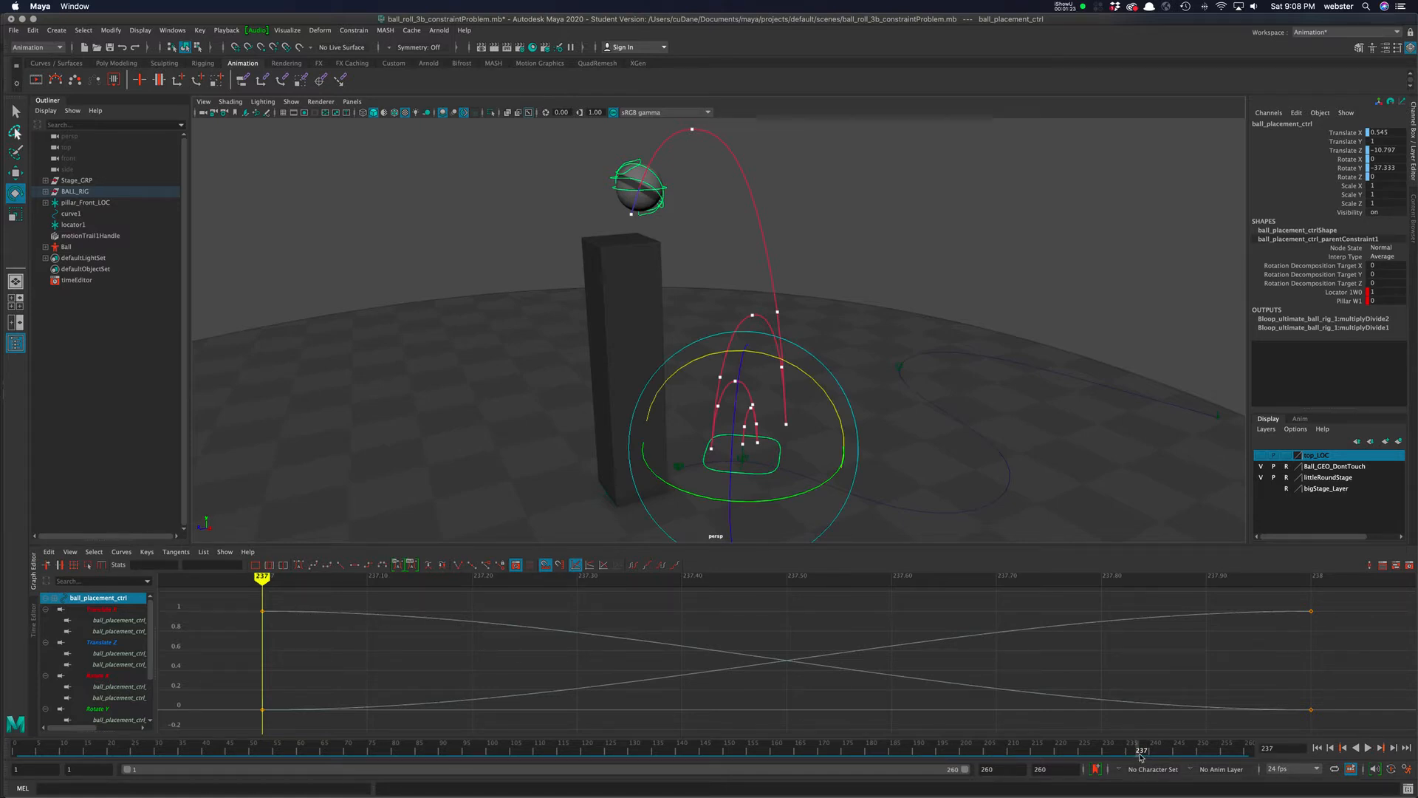
key(alt+v)
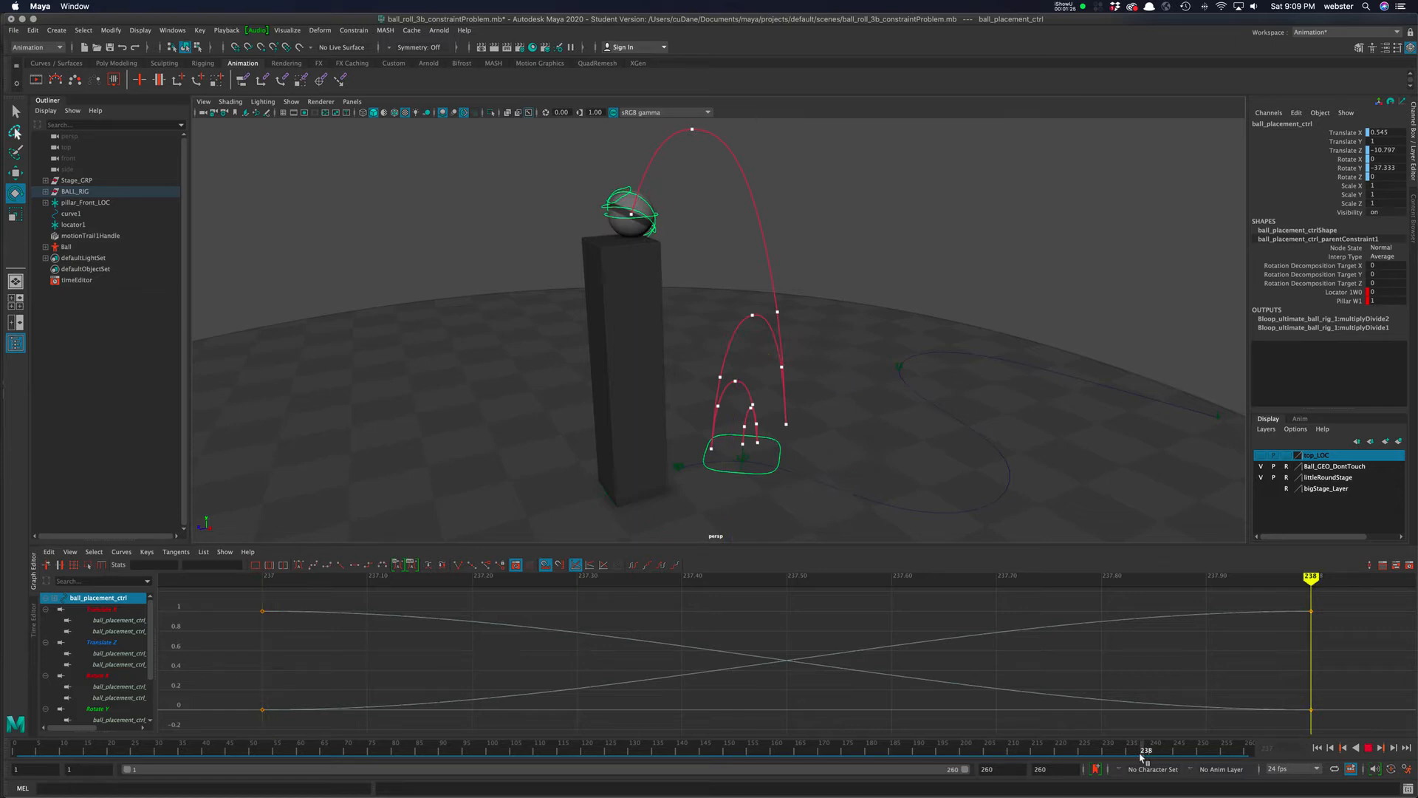
key(alt+v)
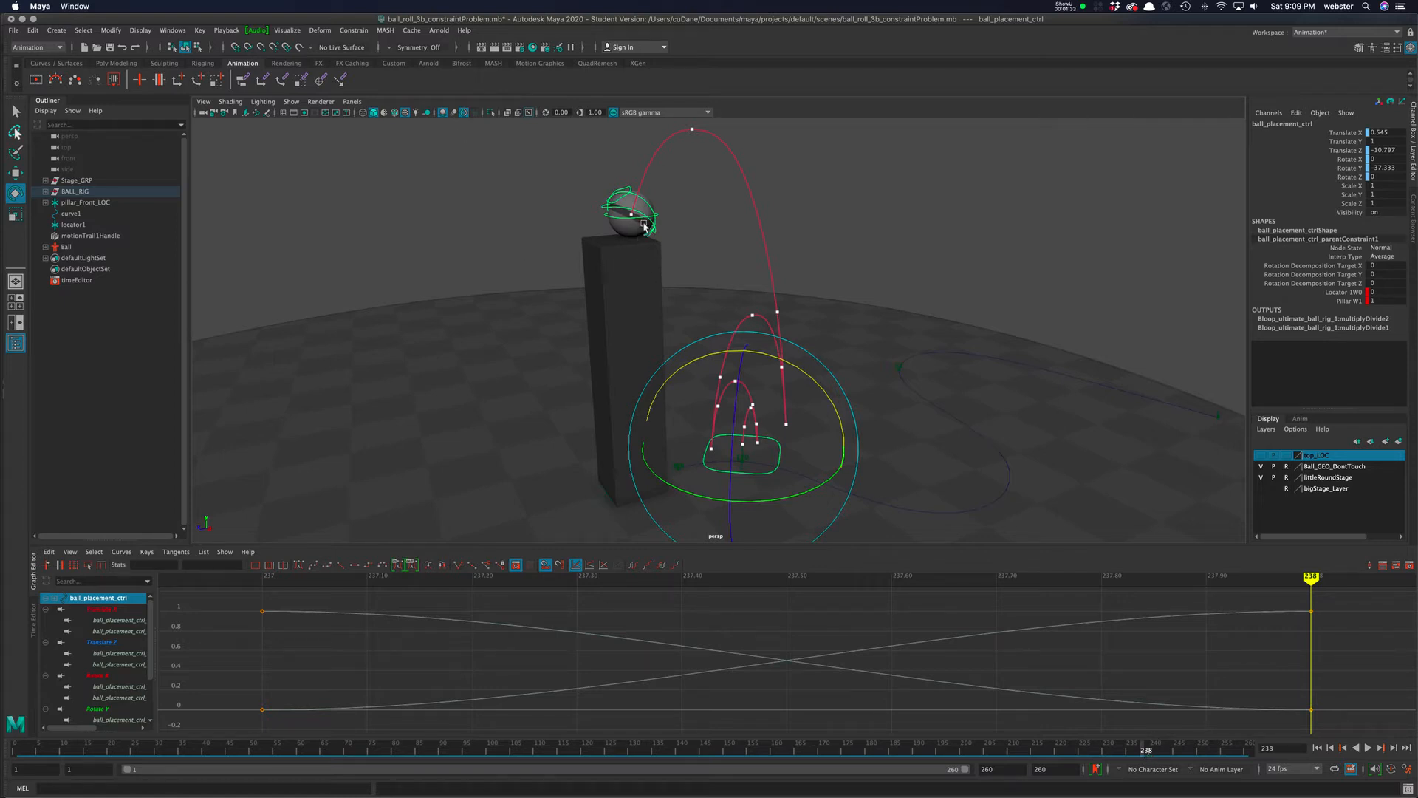
click(1194, 750)
mouse_move(1149, 744)
mouse_down()
mouse_move(1179, 758)
mouse_move(1079, 755)
mouse_move(1163, 754)
mouse_up()
Step: Expand the pillar_Front_LOC hierarchy and examine the pivots of pillar_Front_LOC, Pillar_Back_LOC and the pillar
click(94, 204)
click(46, 202)
click(54, 213)
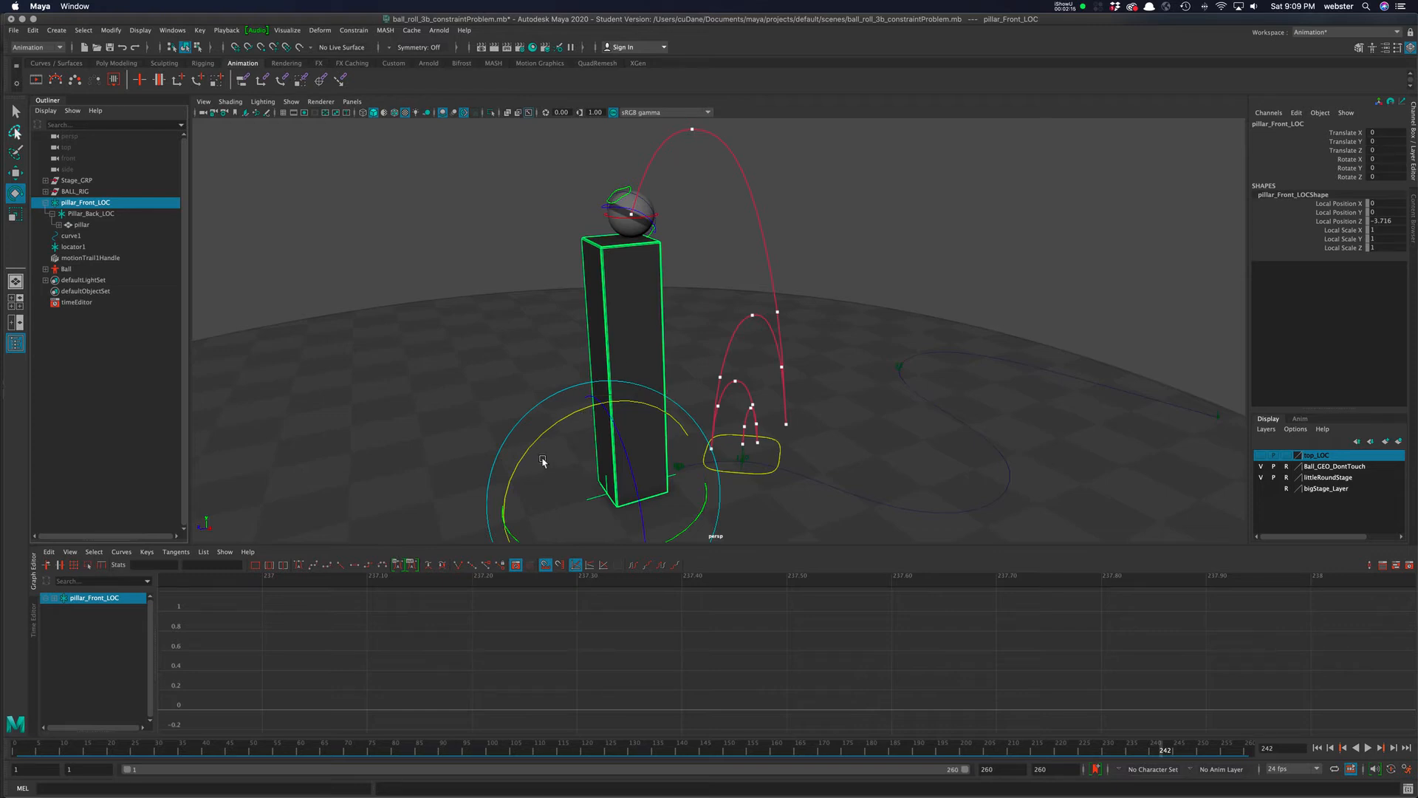
click(103, 214)
alt+drag(831, 463, 628, 436)
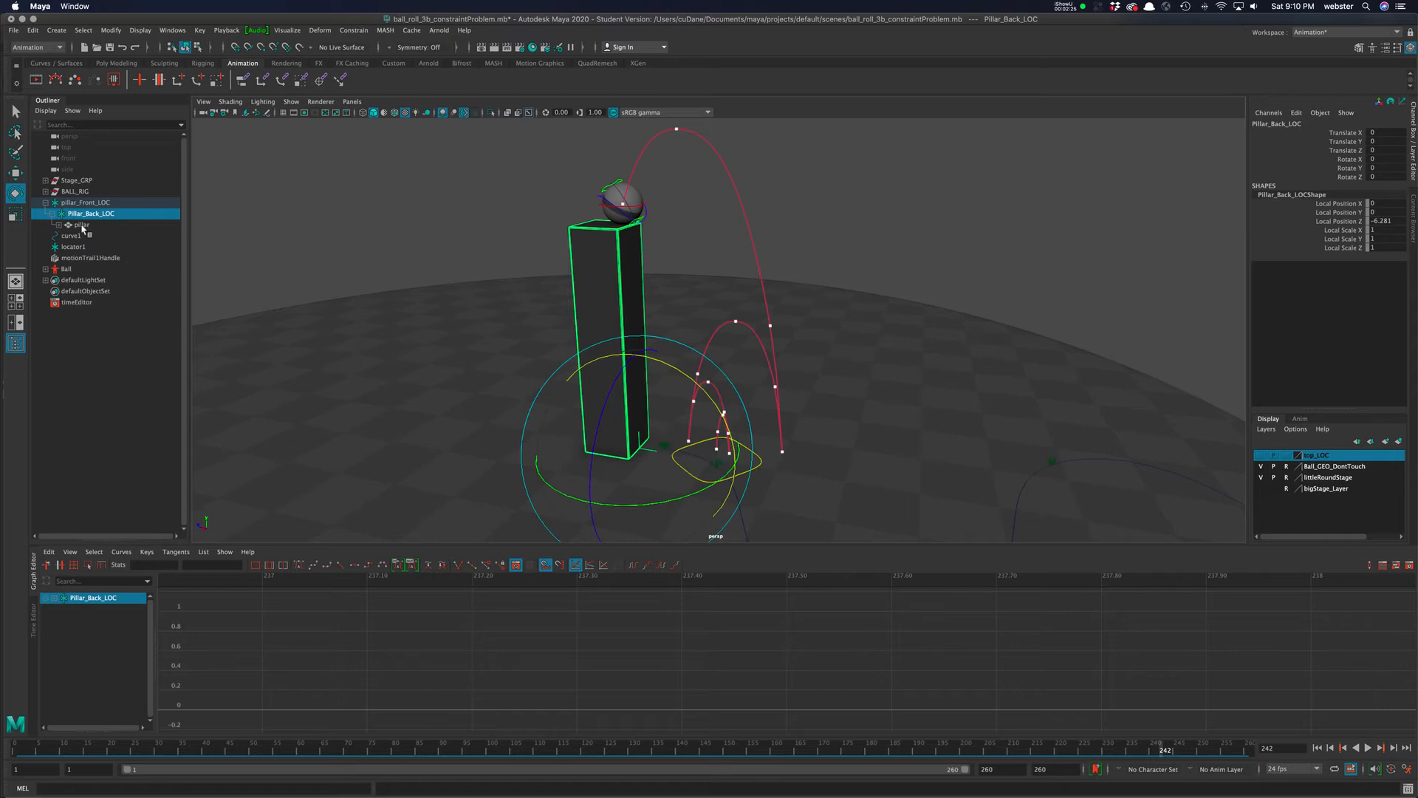
click(81, 224)
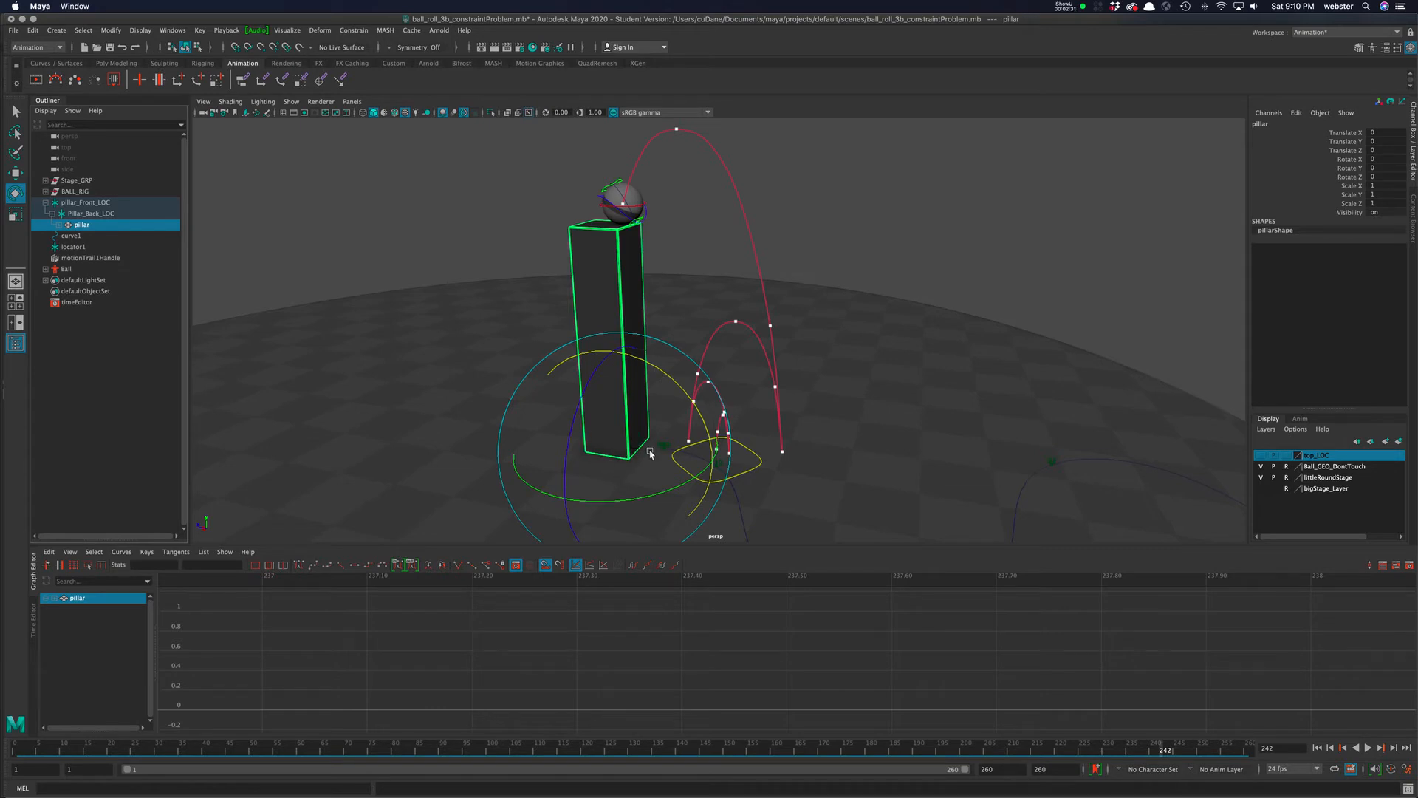
click(96, 215)
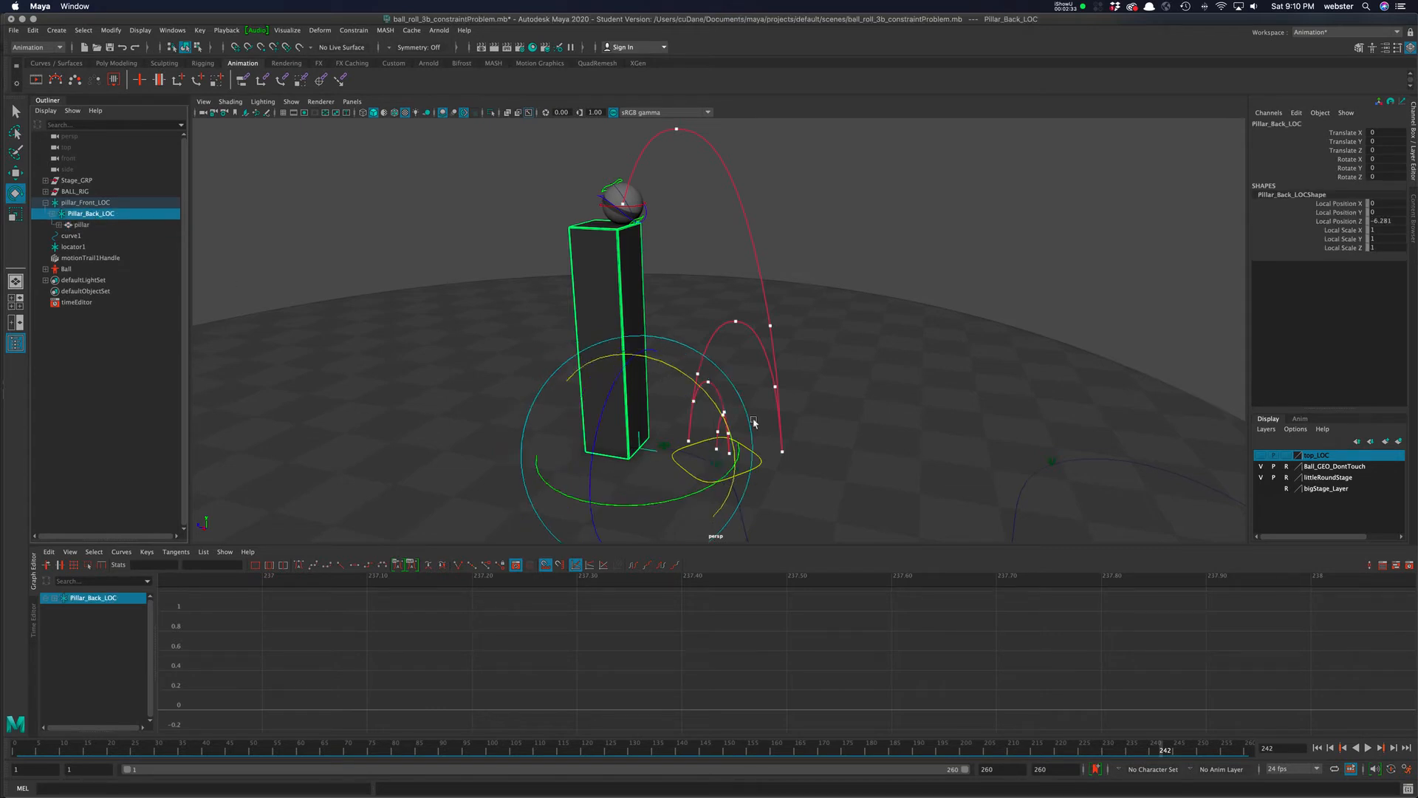
Step: Try tilting the pillar by rotating pillar_Front_LOC about X with the ball on top, and undo the rotation
click(85, 202)
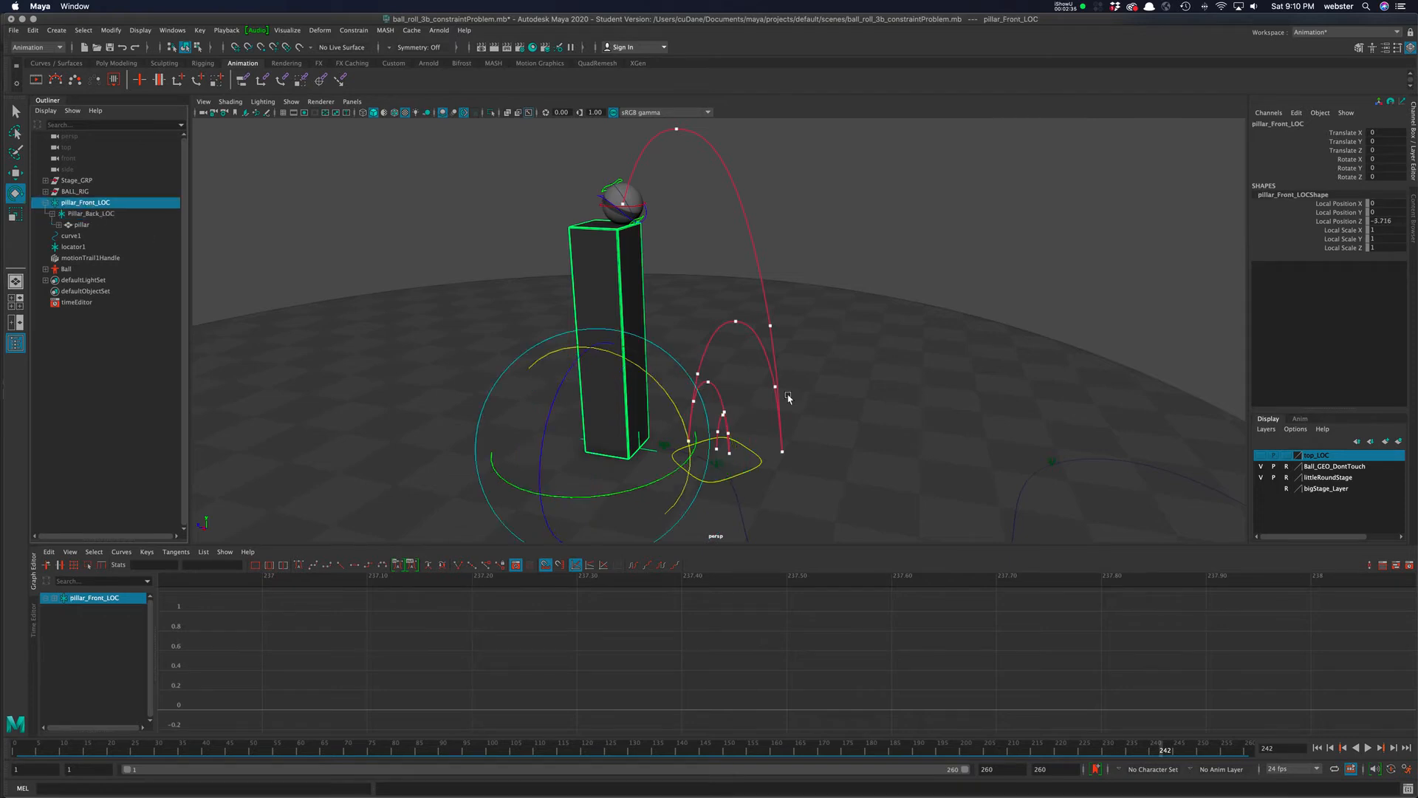
drag(657, 386, 751, 463)
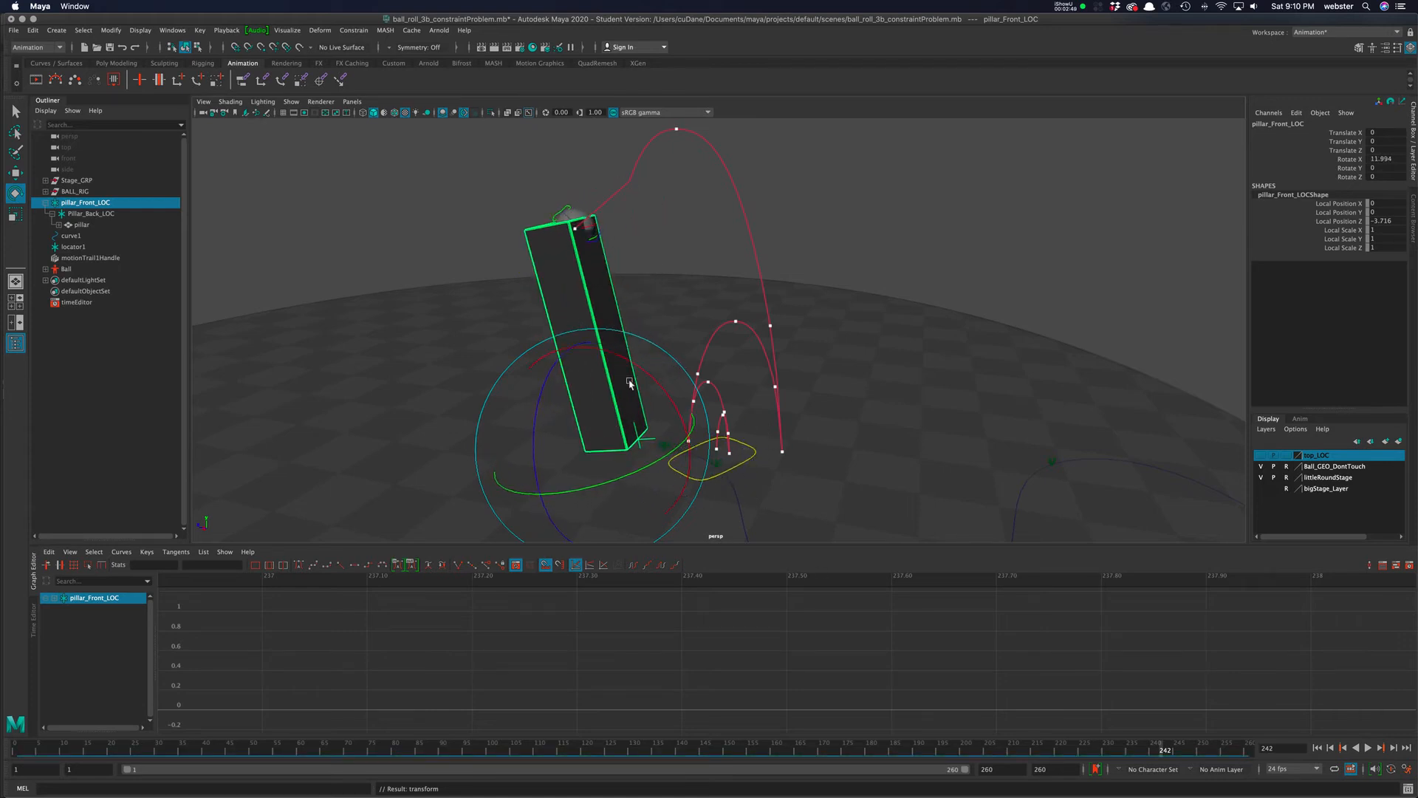
drag(630, 362, 660, 377)
key(ctrl+z)
key(ctrl+z)
key(ctrl+z)
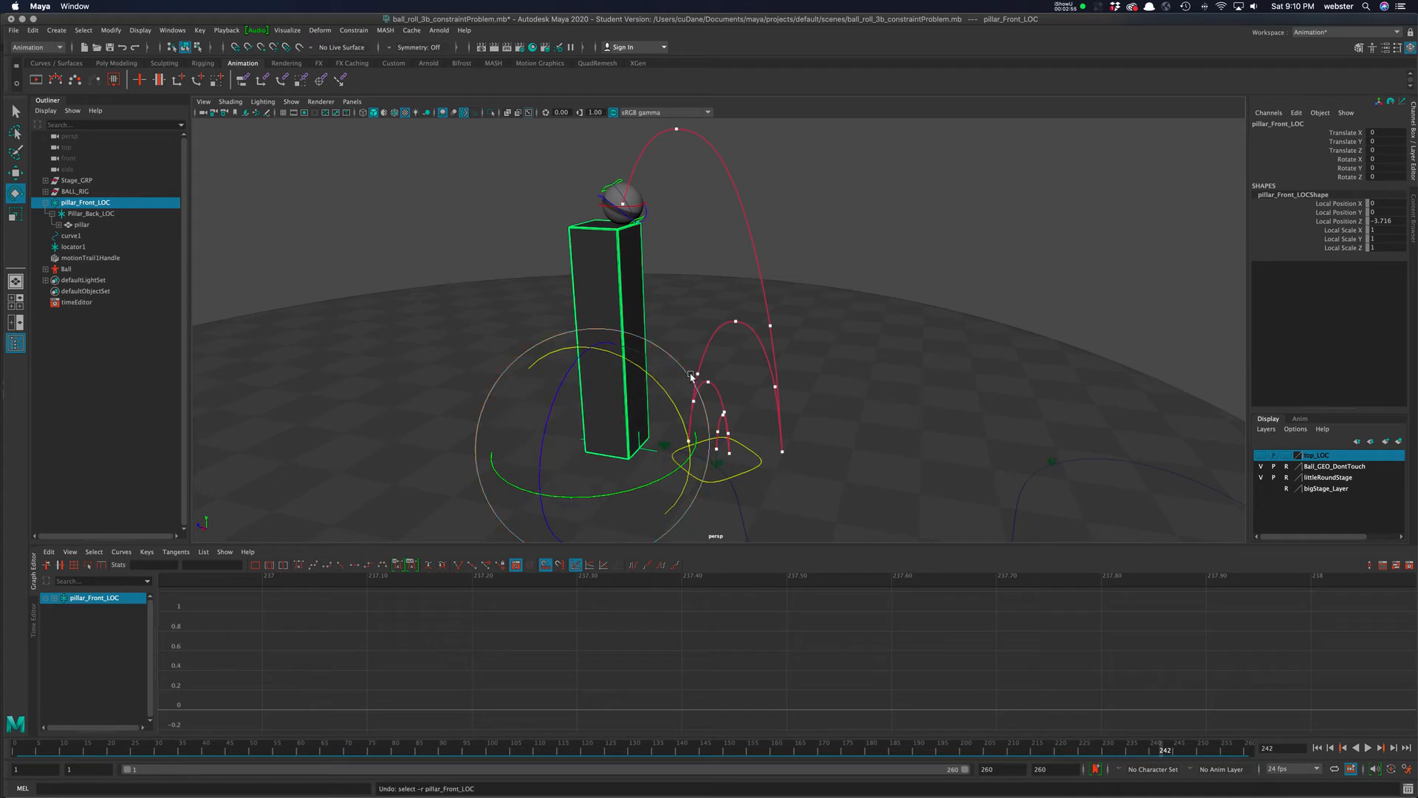
Step: Try moving pillar_Front_LOC across the floor and undo the move
click(84, 204)
key(w)
drag(518, 434, 410, 413)
key(ctrl+z)
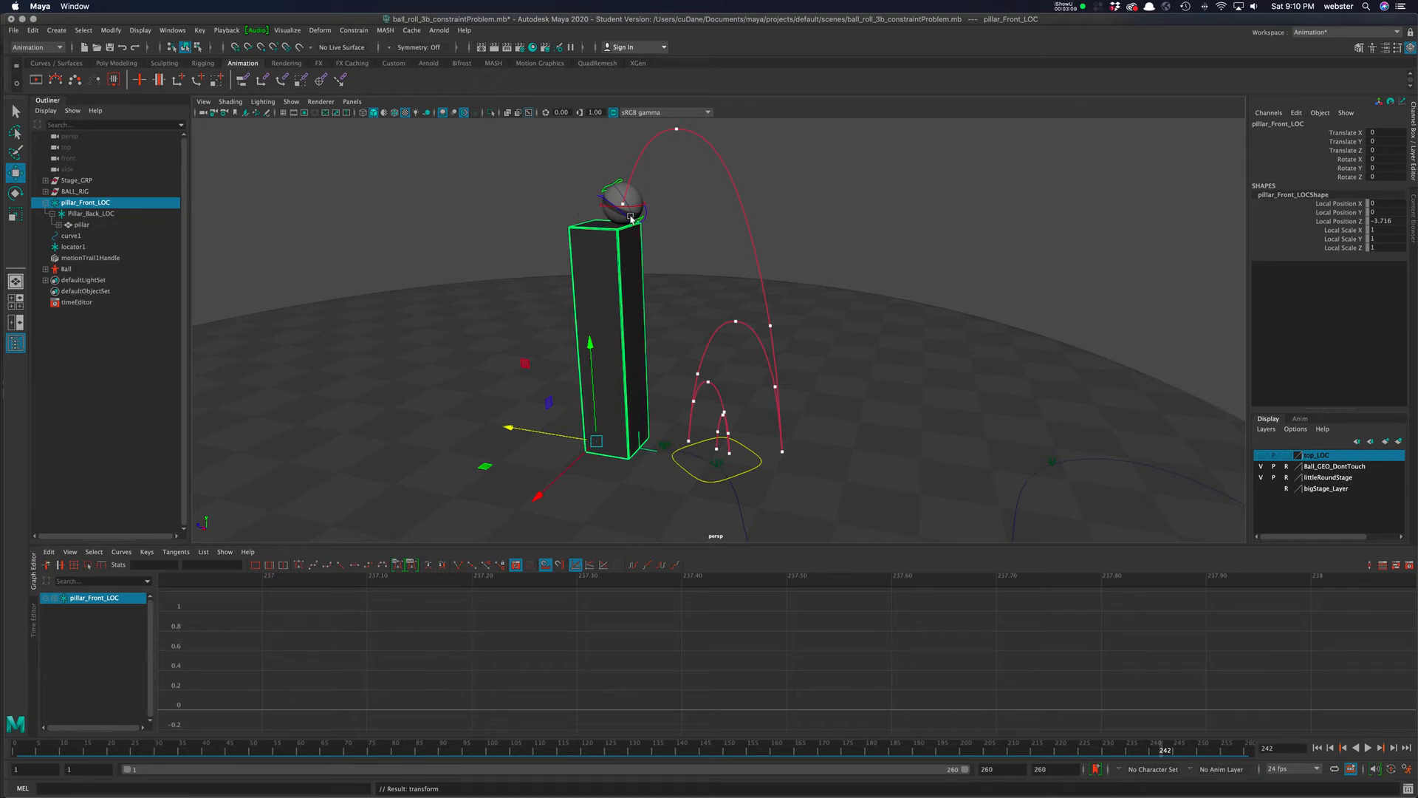
Step: Select ball_placement_ctrl and compare its parent constraint weights, Locator 1W0 and Pillar W1, at frames 237 and 238
click(685, 471)
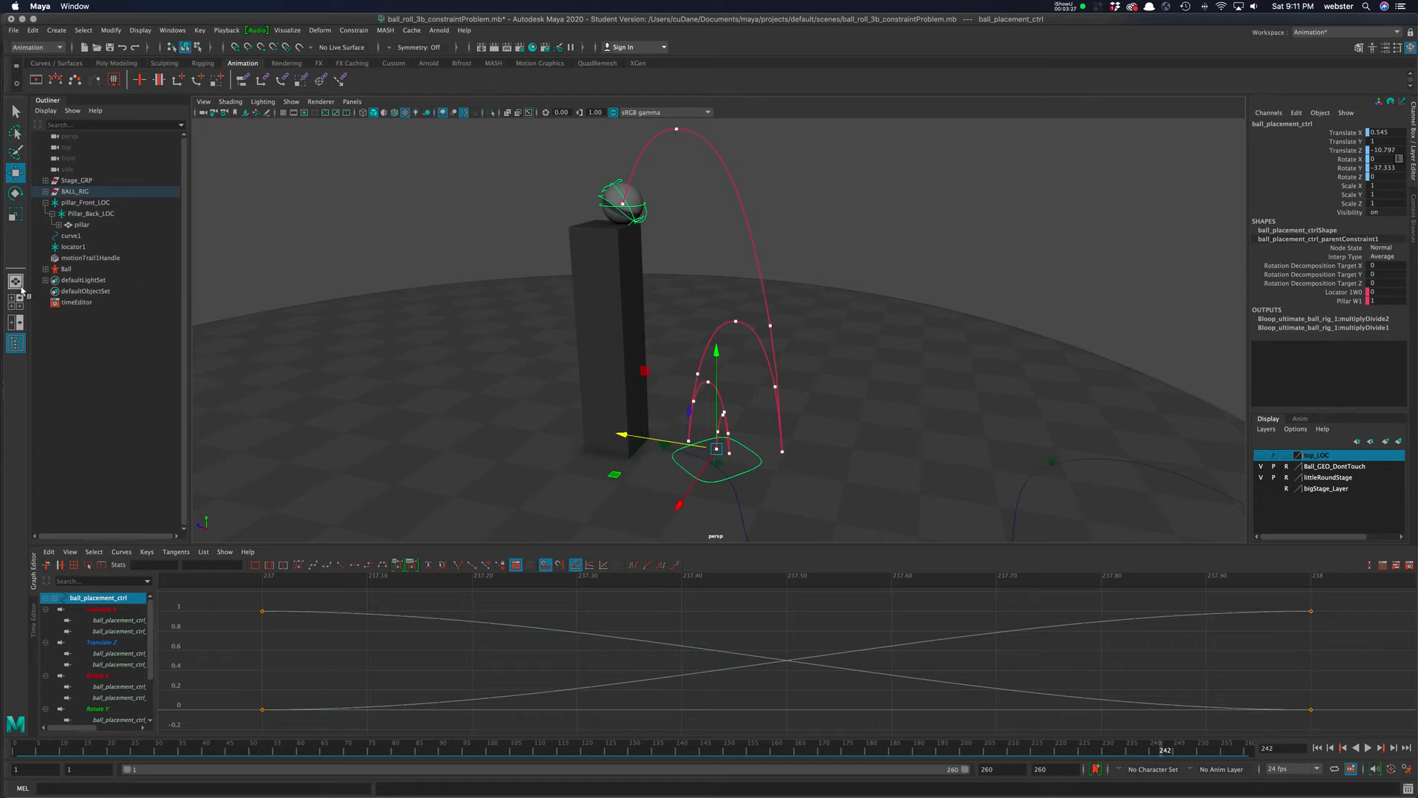
alt+right_drag(671, 338, 551, 334)
alt+drag(644, 371, 698, 404)
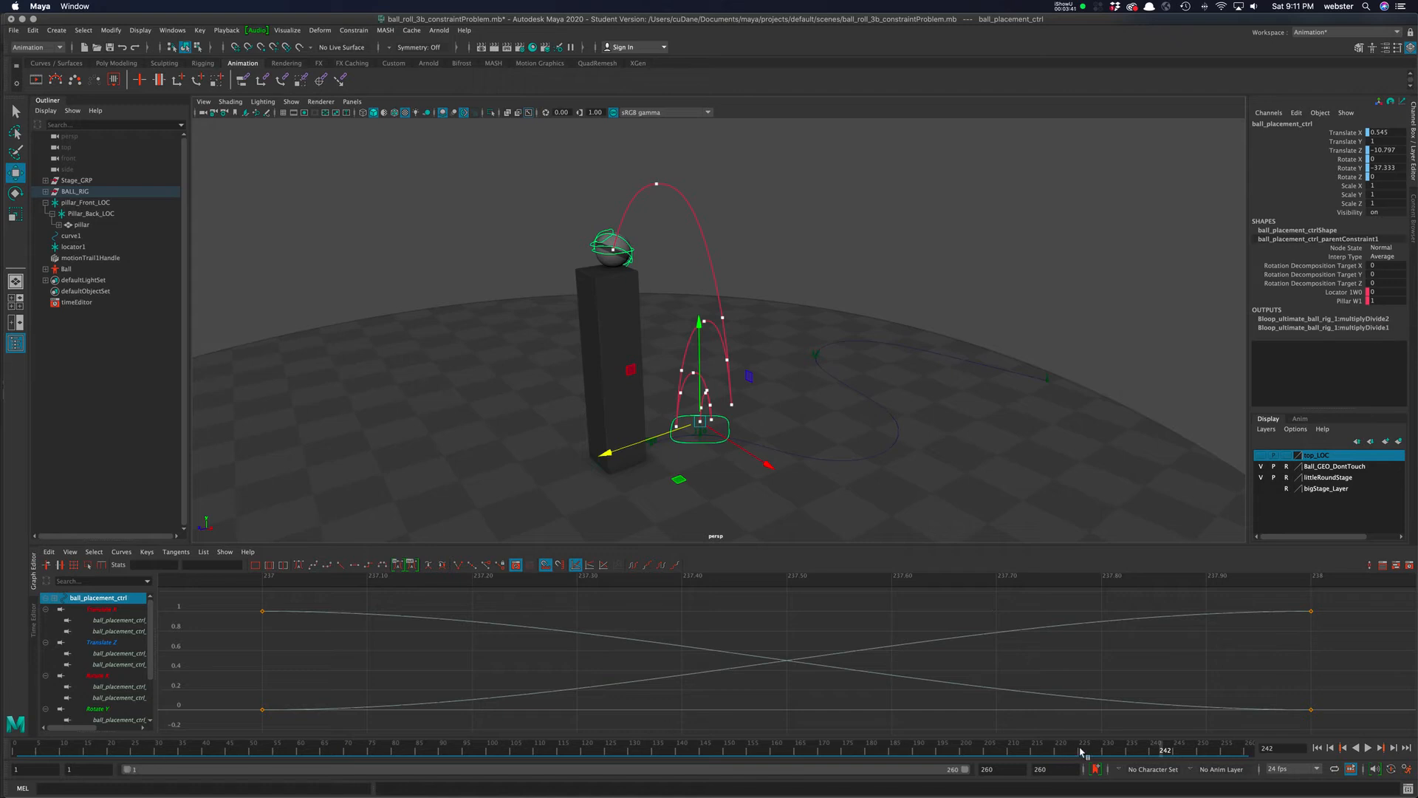
drag(1160, 751, 1139, 751)
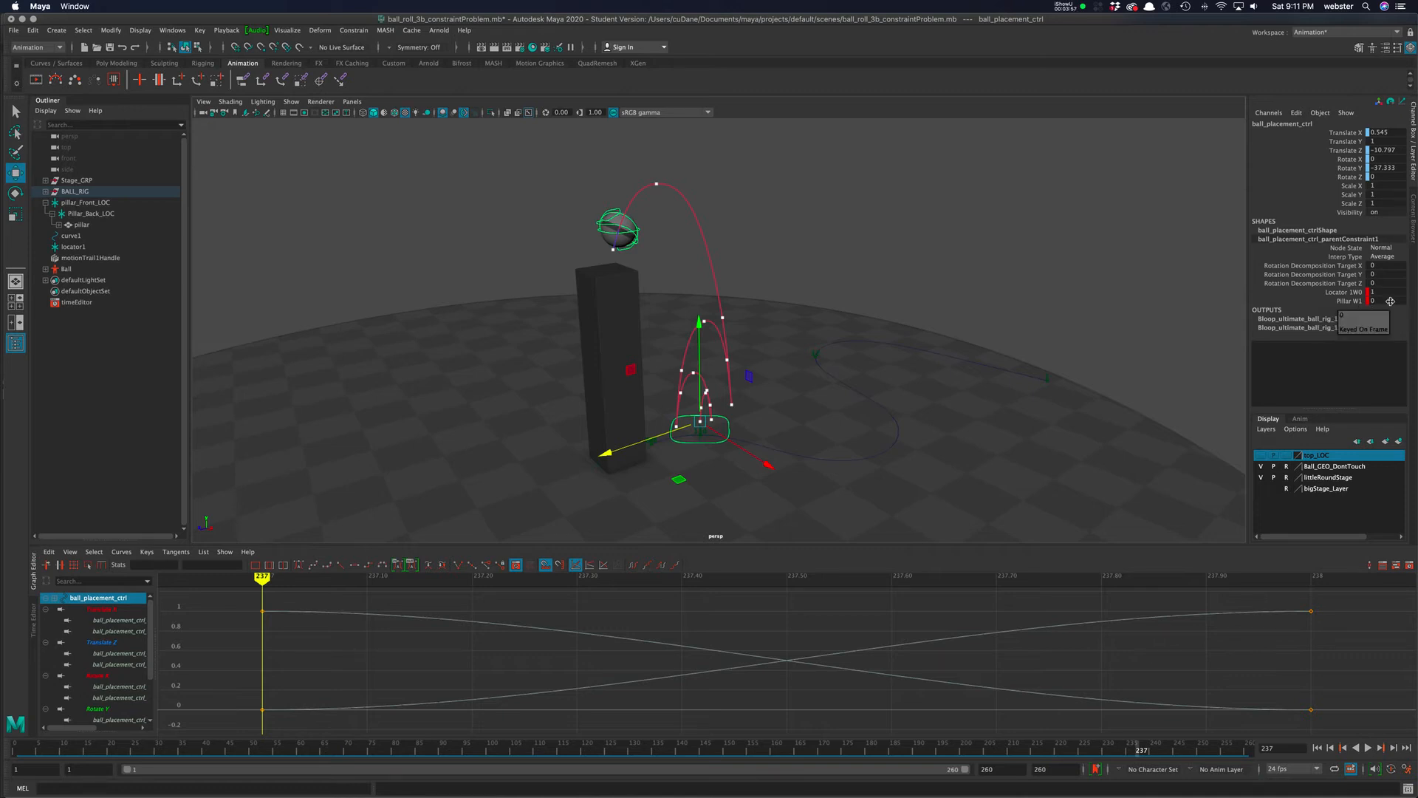
click(1144, 754)
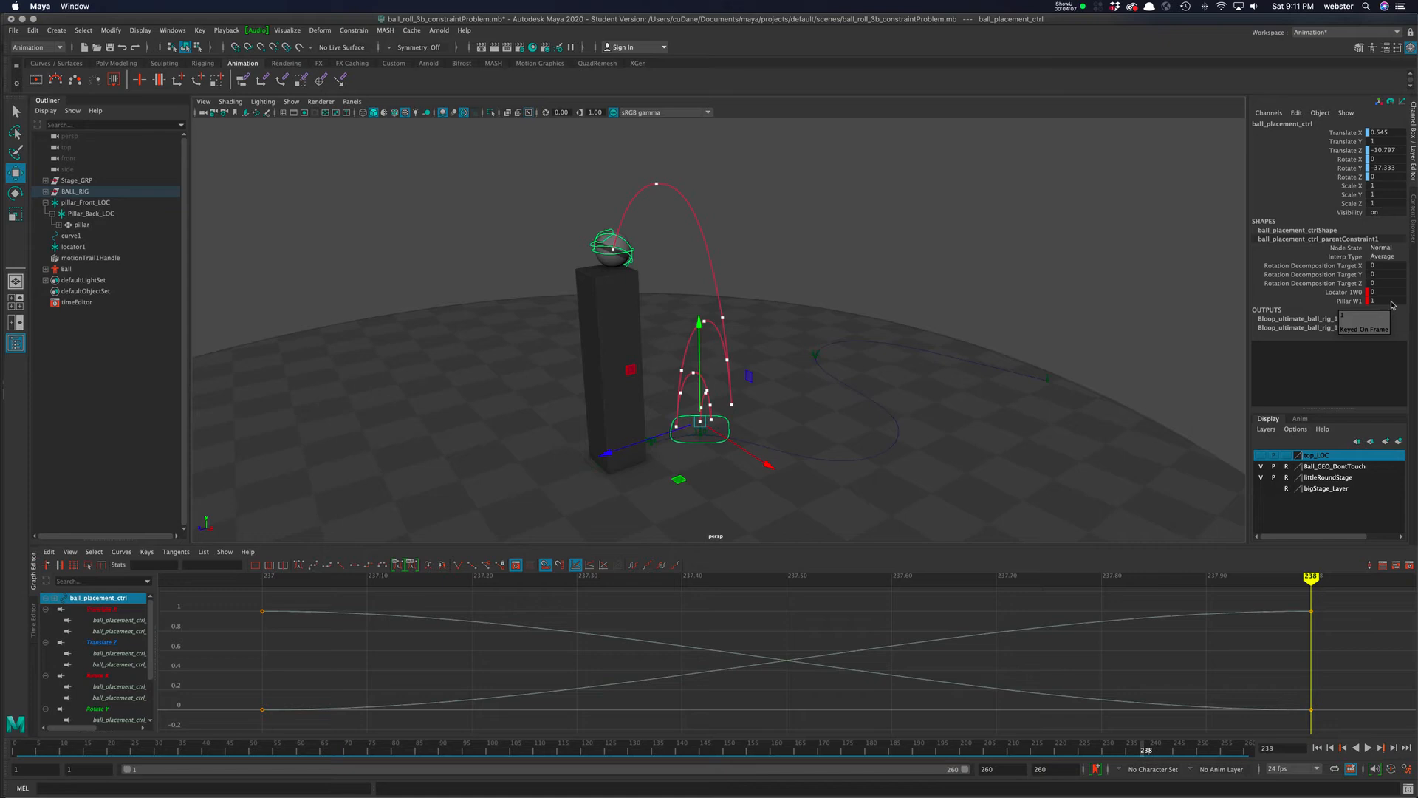
drag(1146, 751, 1145, 753)
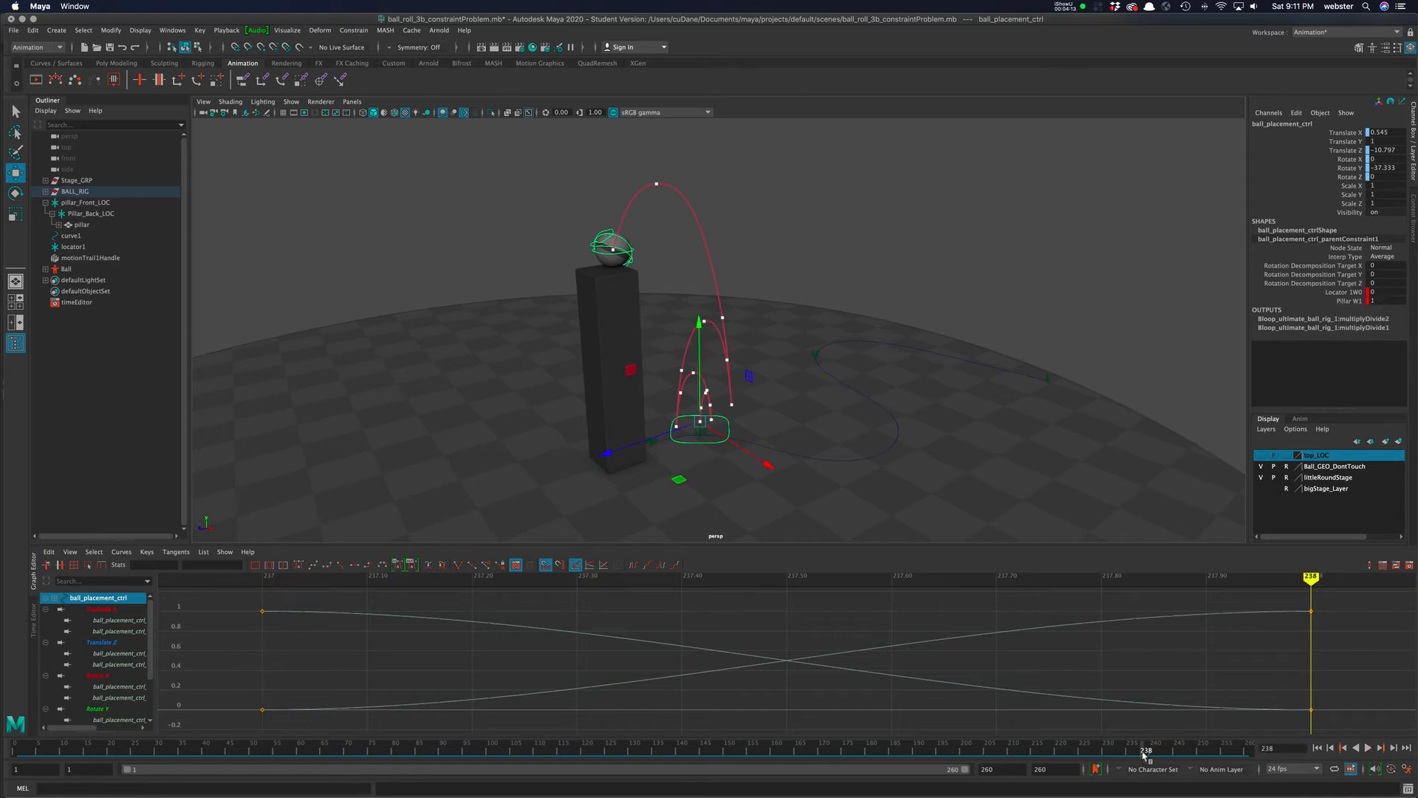
Step: Delete the Pillar W1 keys from the parent constraint on ball_placement_ctrl at frame 237
drag(1146, 752, 1142, 755)
click(1349, 301)
right_click(1349, 303)
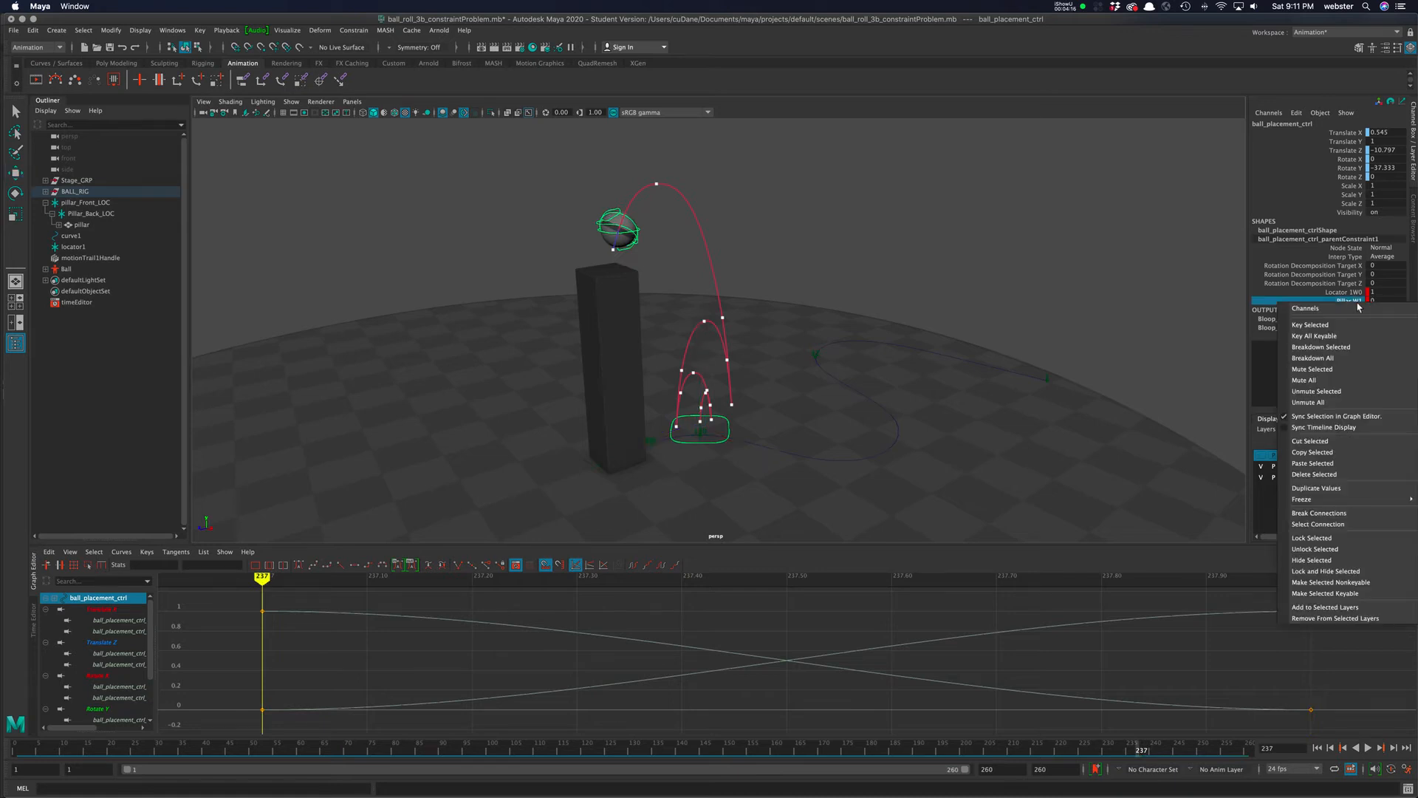
click(1346, 476)
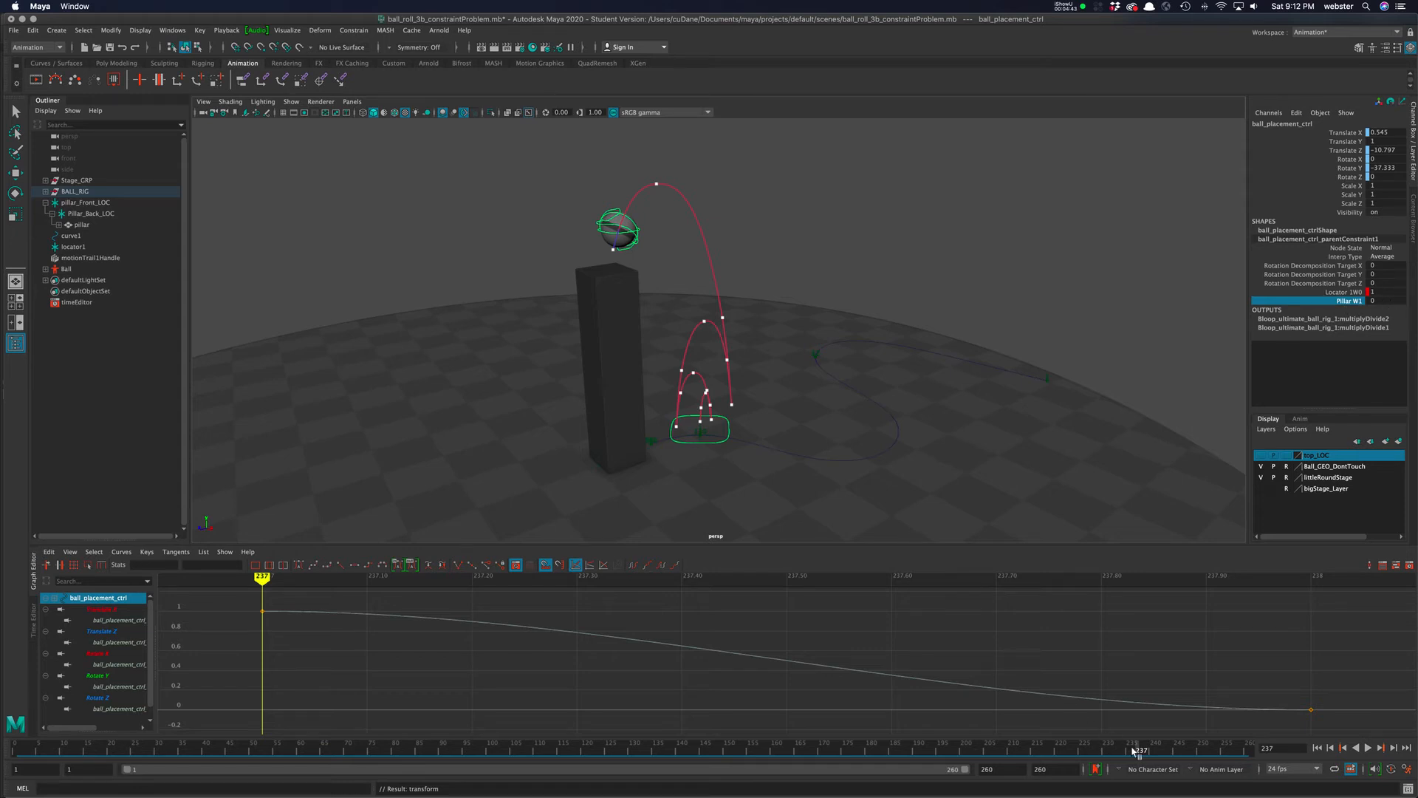
mouse_move(1120, 756)
mouse_down()
mouse_move(1033, 758)
mouse_move(1167, 752)
mouse_move(1043, 756)
mouse_move(1139, 755)
mouse_up()
Step: Expand the BALL_RIG hierarchy through the CTRL group down to the children of ball_placement_ctrl
click(45, 191)
click(51, 214)
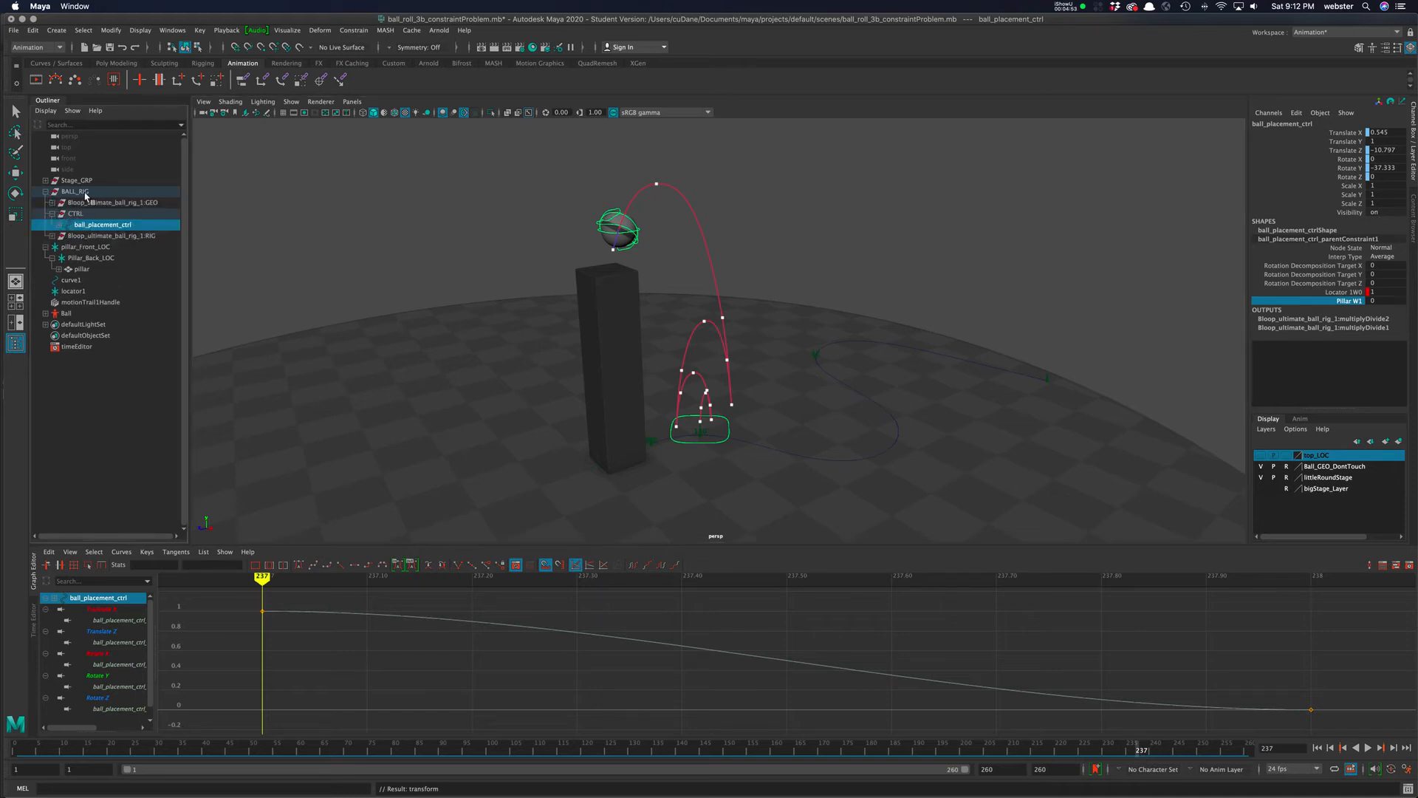
click(85, 195)
click(79, 217)
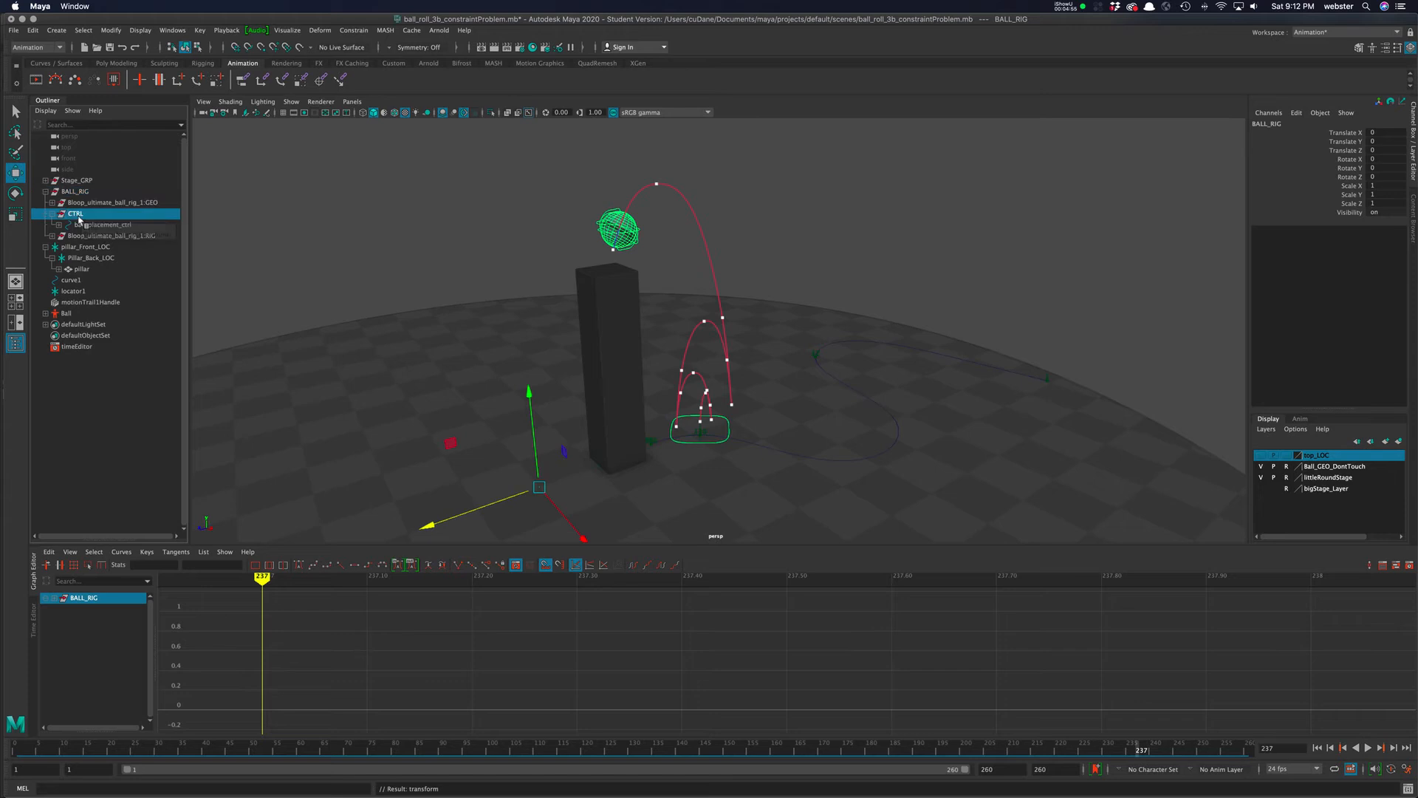
click(59, 225)
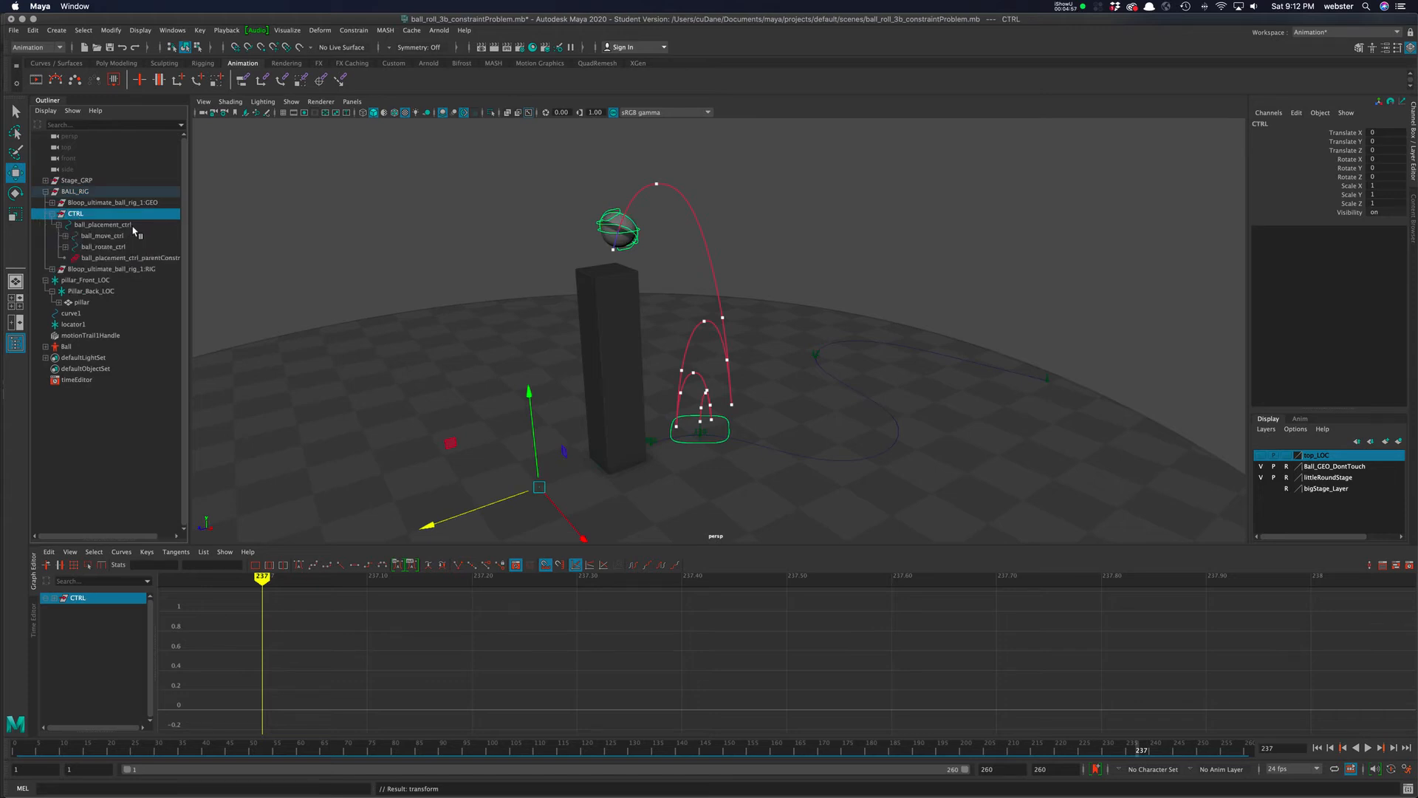
Step: Compare the channels of ball_placement_ctrl with those of its parent CTRL group and check its parent constraint node
click(119, 226)
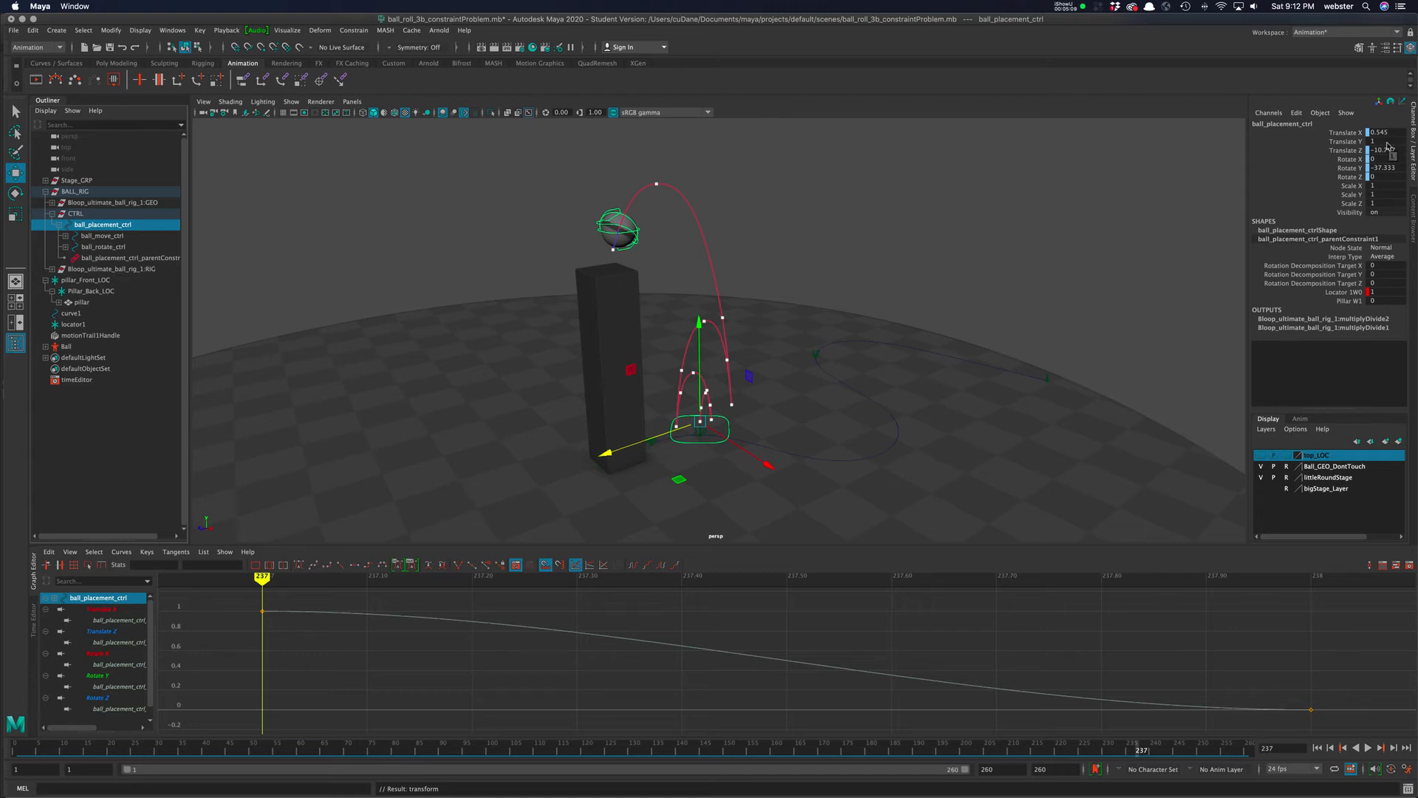
click(76, 215)
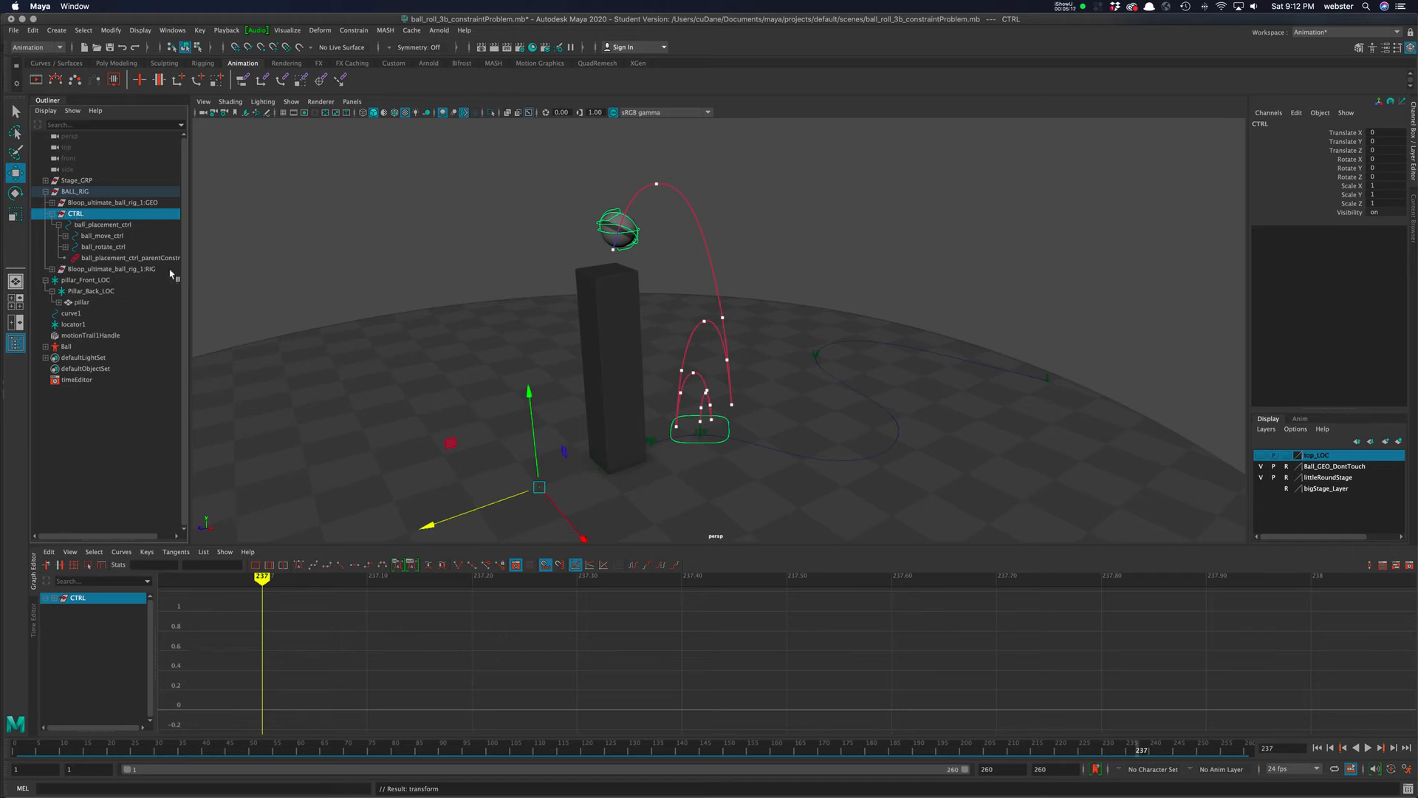
click(127, 259)
click(112, 225)
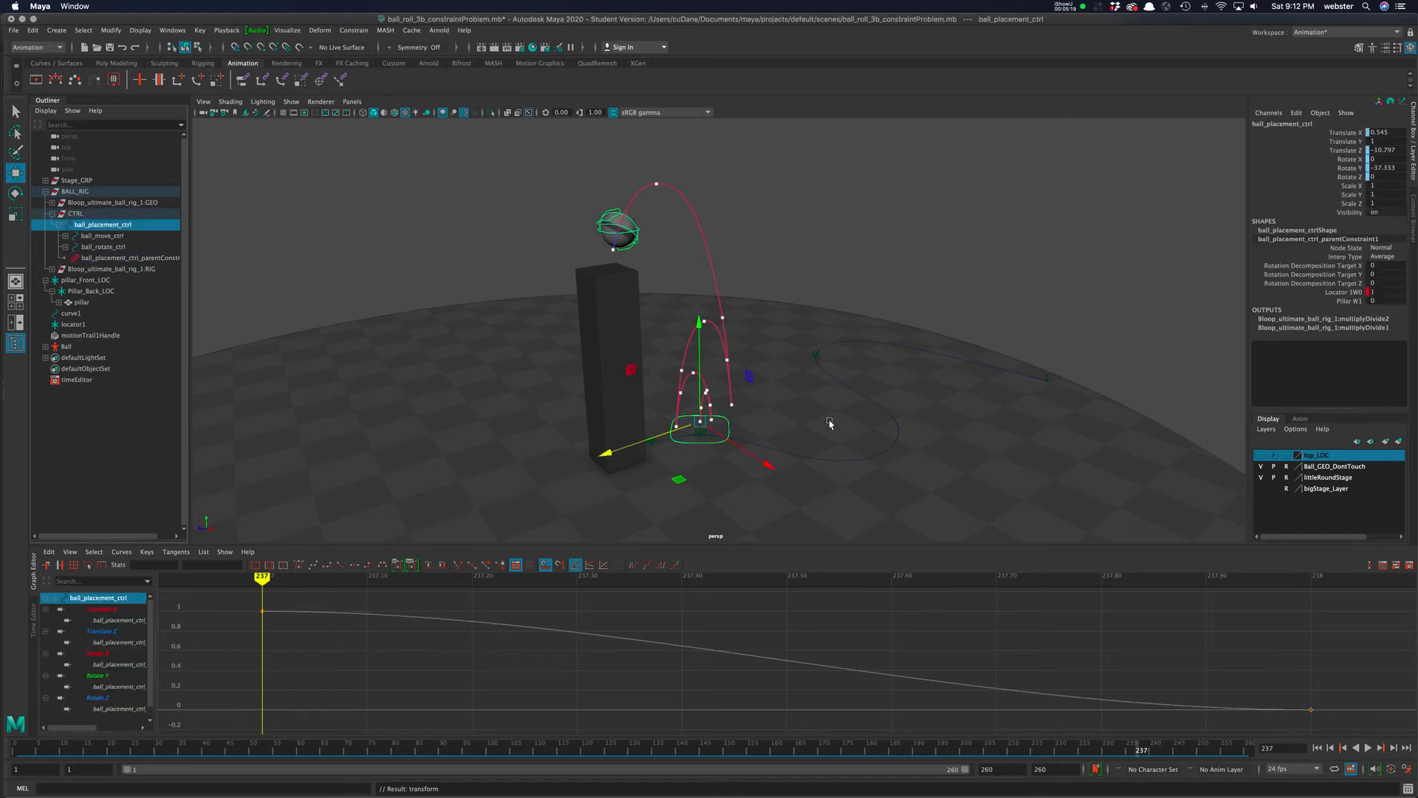
Step: Check how ball_placement_ctrl and its Locator 1W0 weight behave between frames 237 and 238
click(1145, 752)
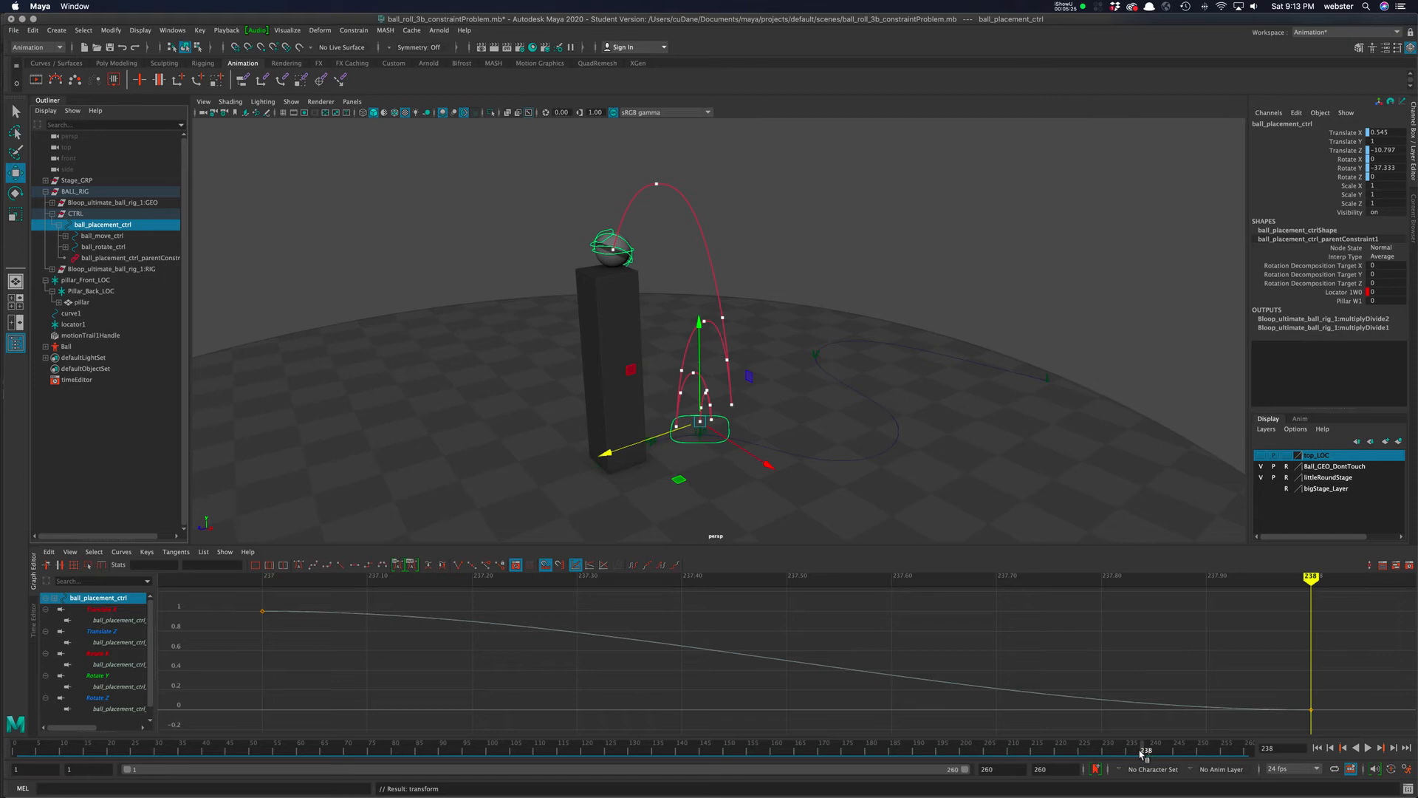
click(1140, 753)
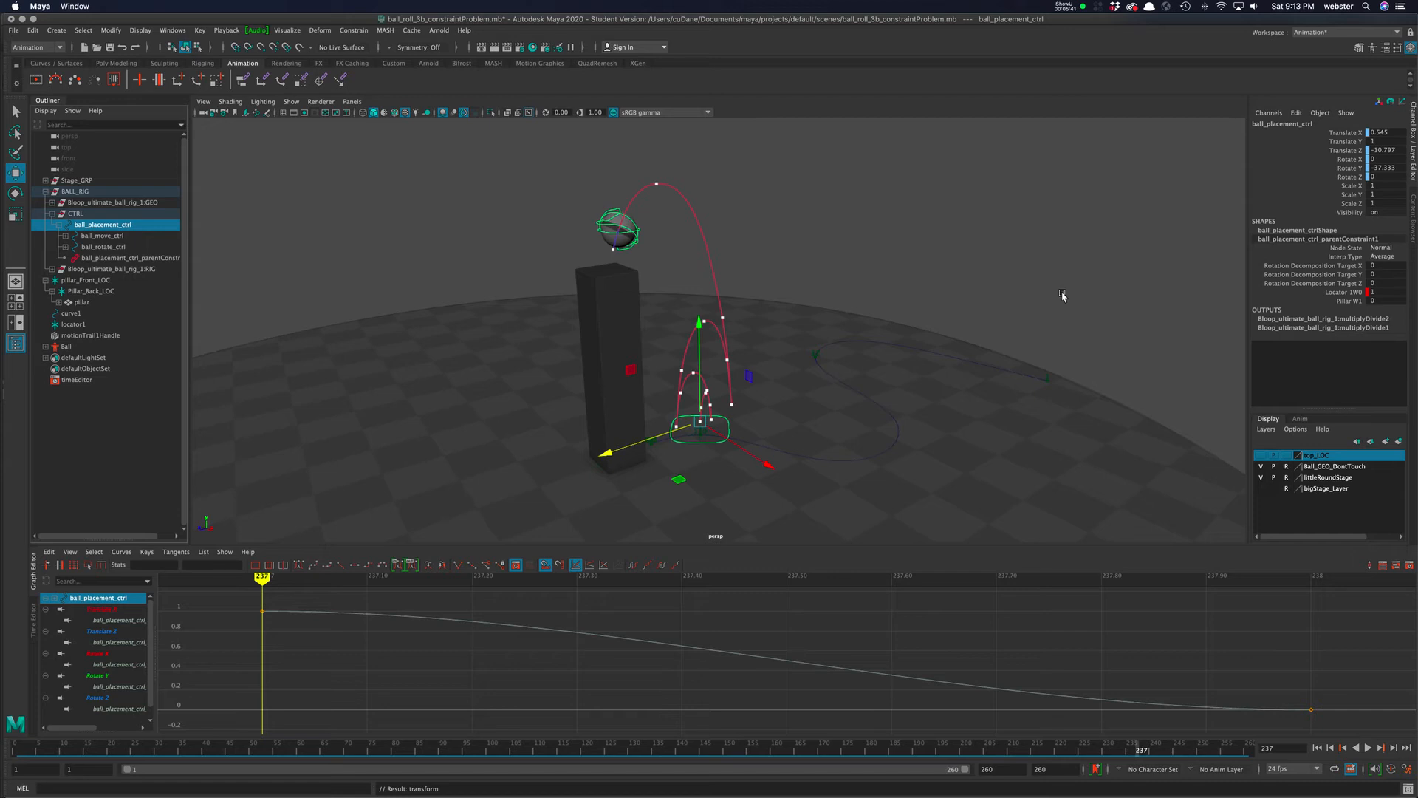
mouse_move(1142, 752)
mouse_down()
mouse_move(1012, 754)
mouse_move(1139, 754)
mouse_up()
drag(1140, 753, 1144, 754)
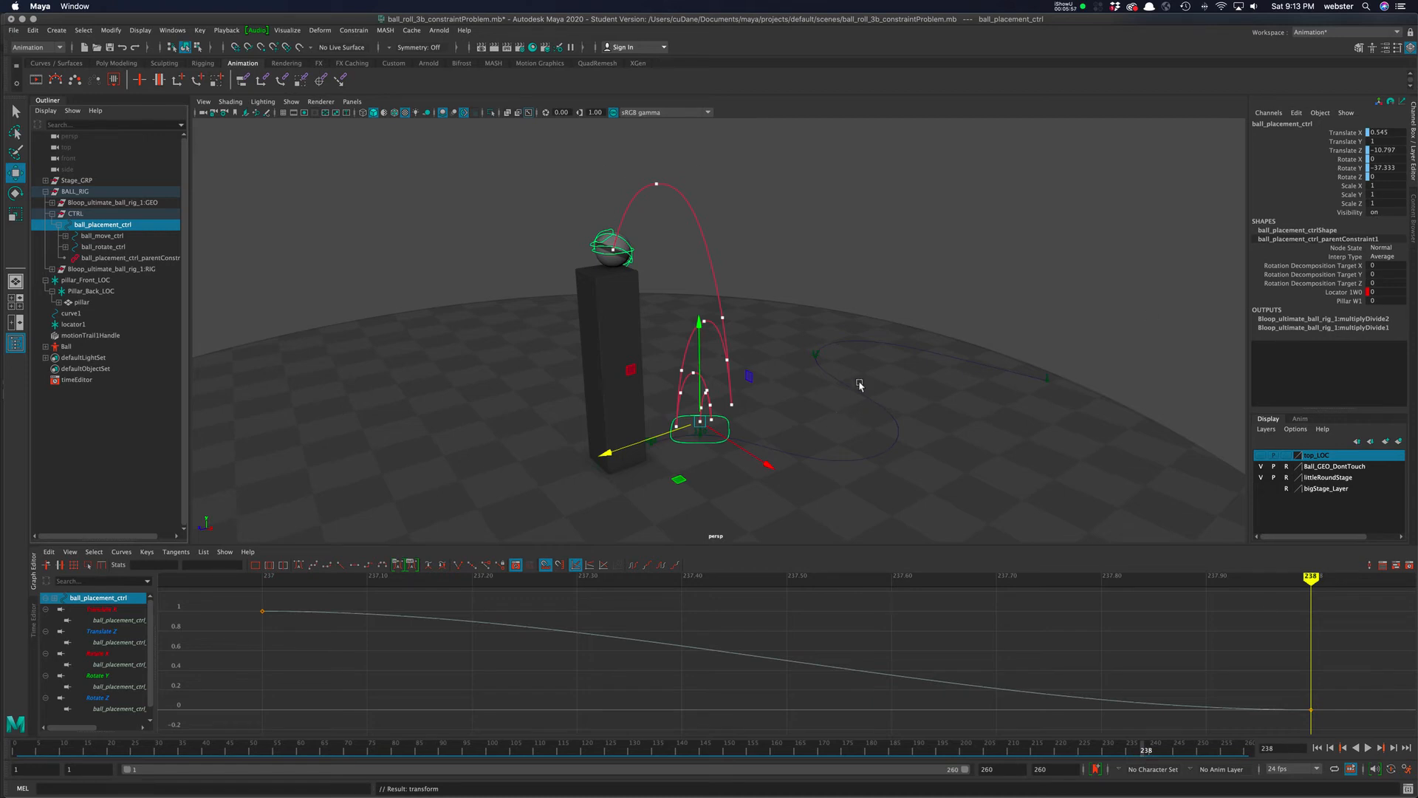
click(710, 455)
click(708, 444)
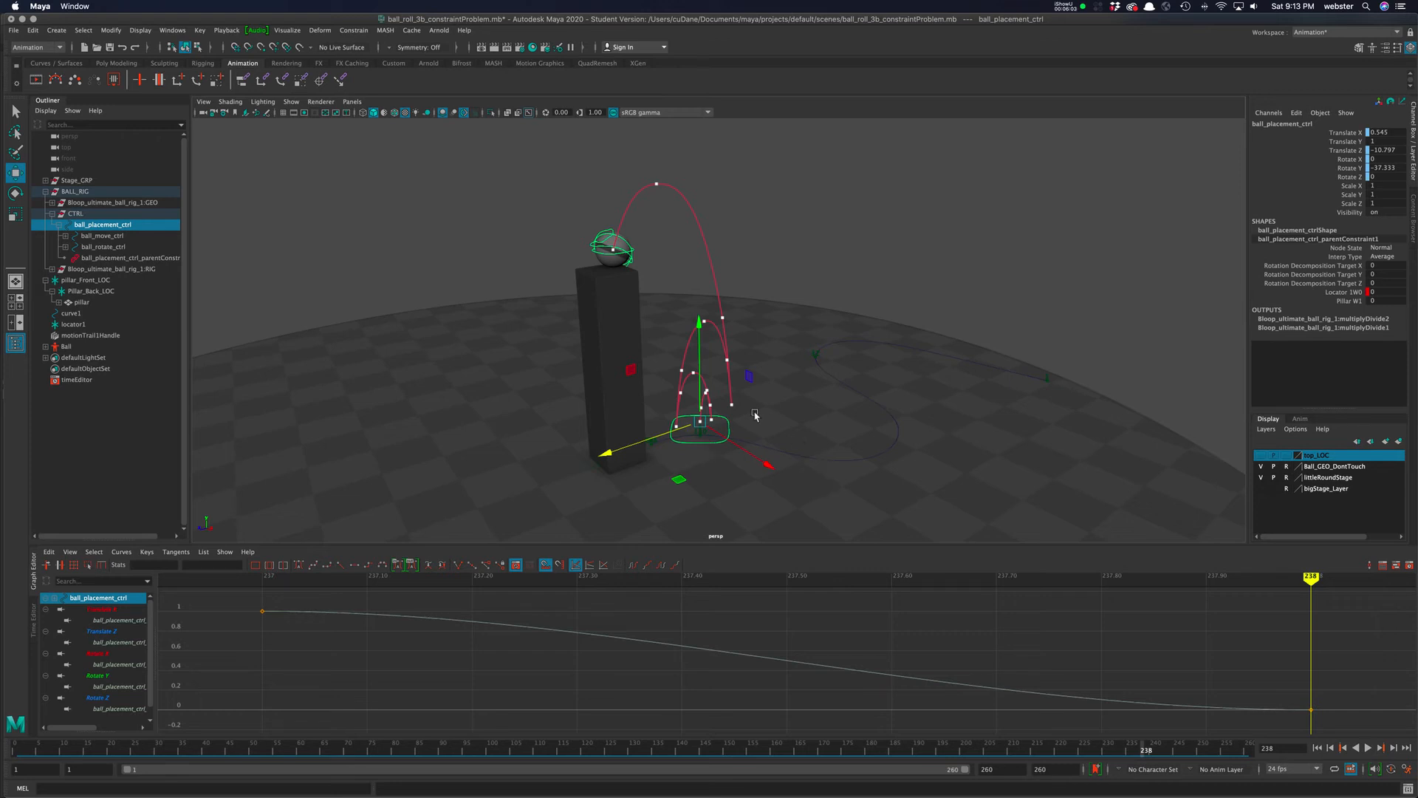
Step: Parent-constrain the CTRL group of the ball rig to the pillar with Maintain offset on, all translate and rotate axes and weight 1
click(83, 215)
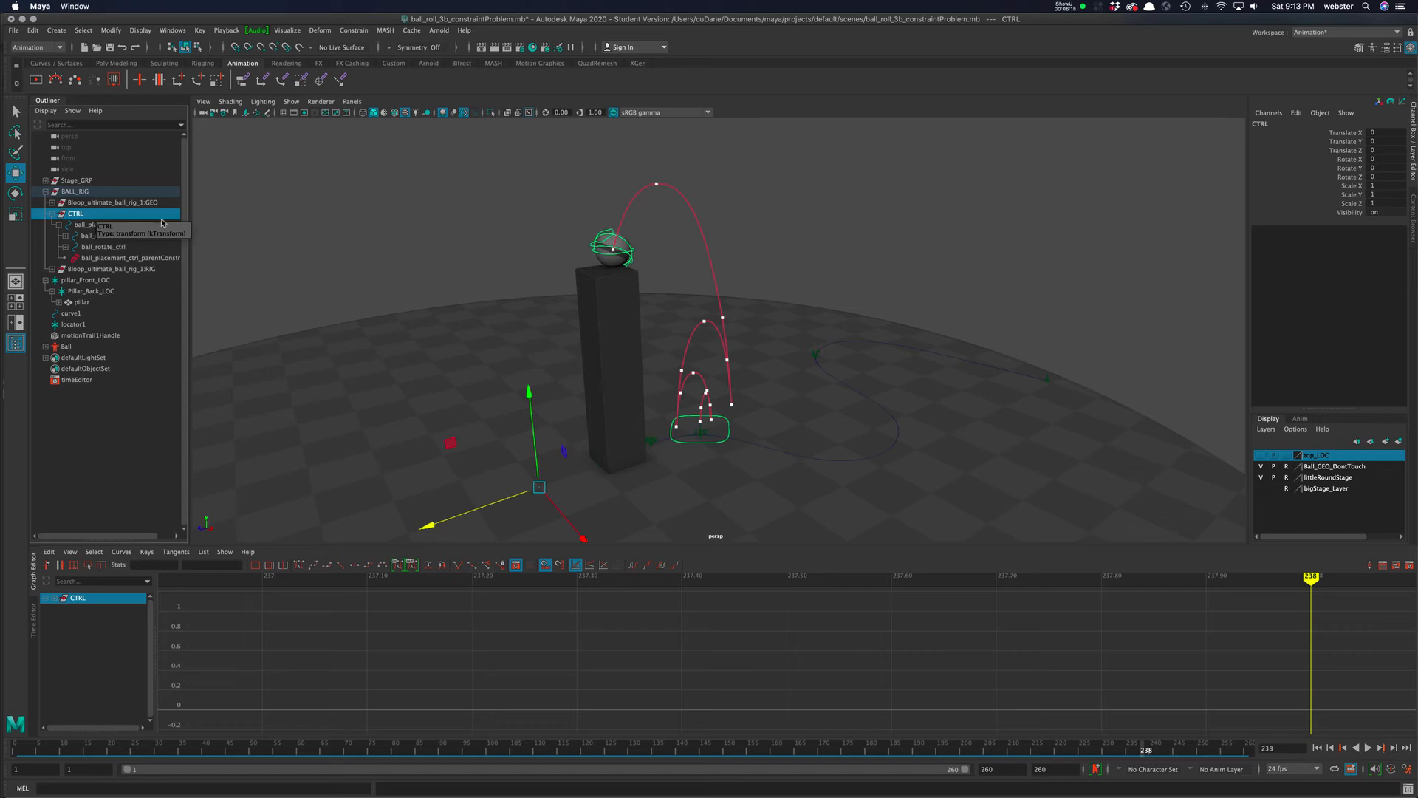
click(622, 331)
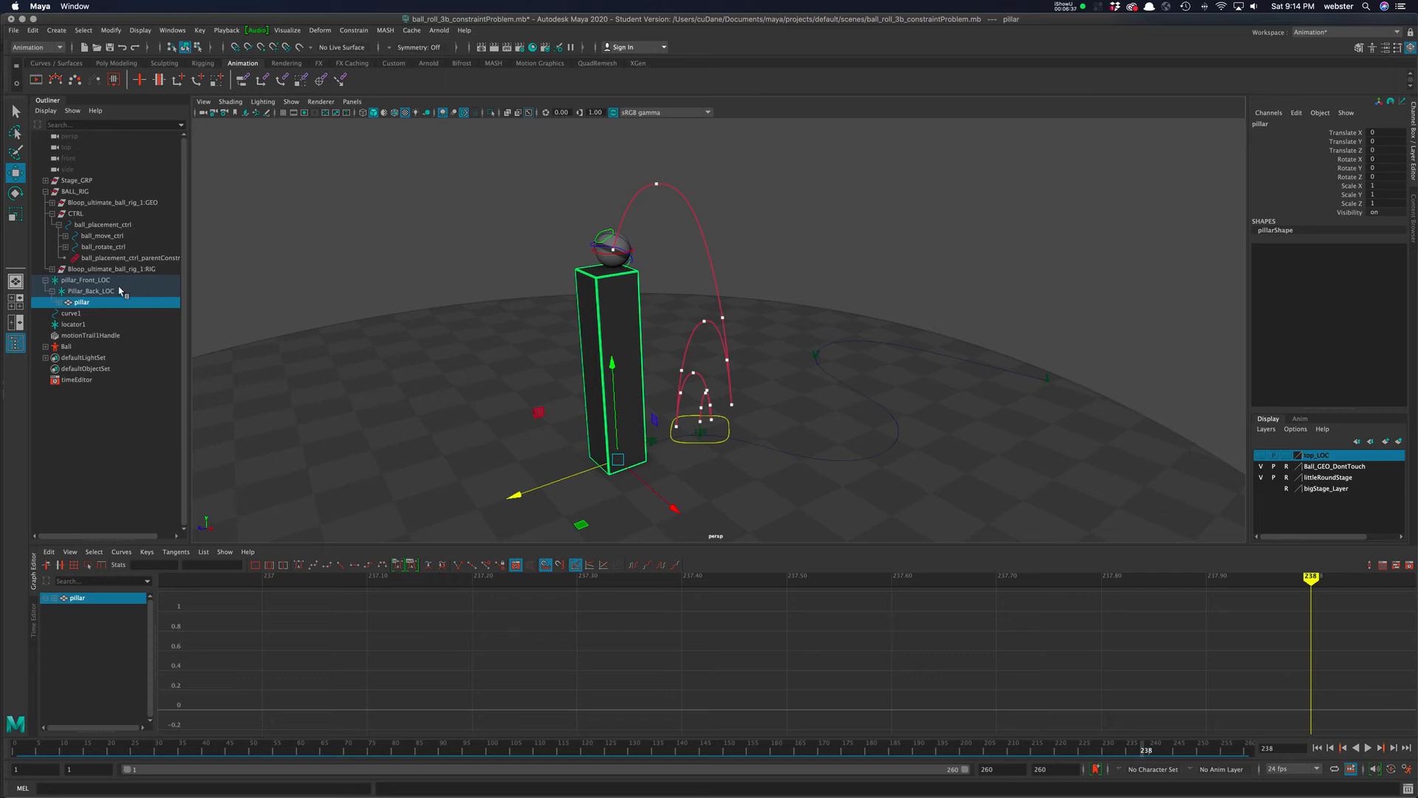
click(85, 281)
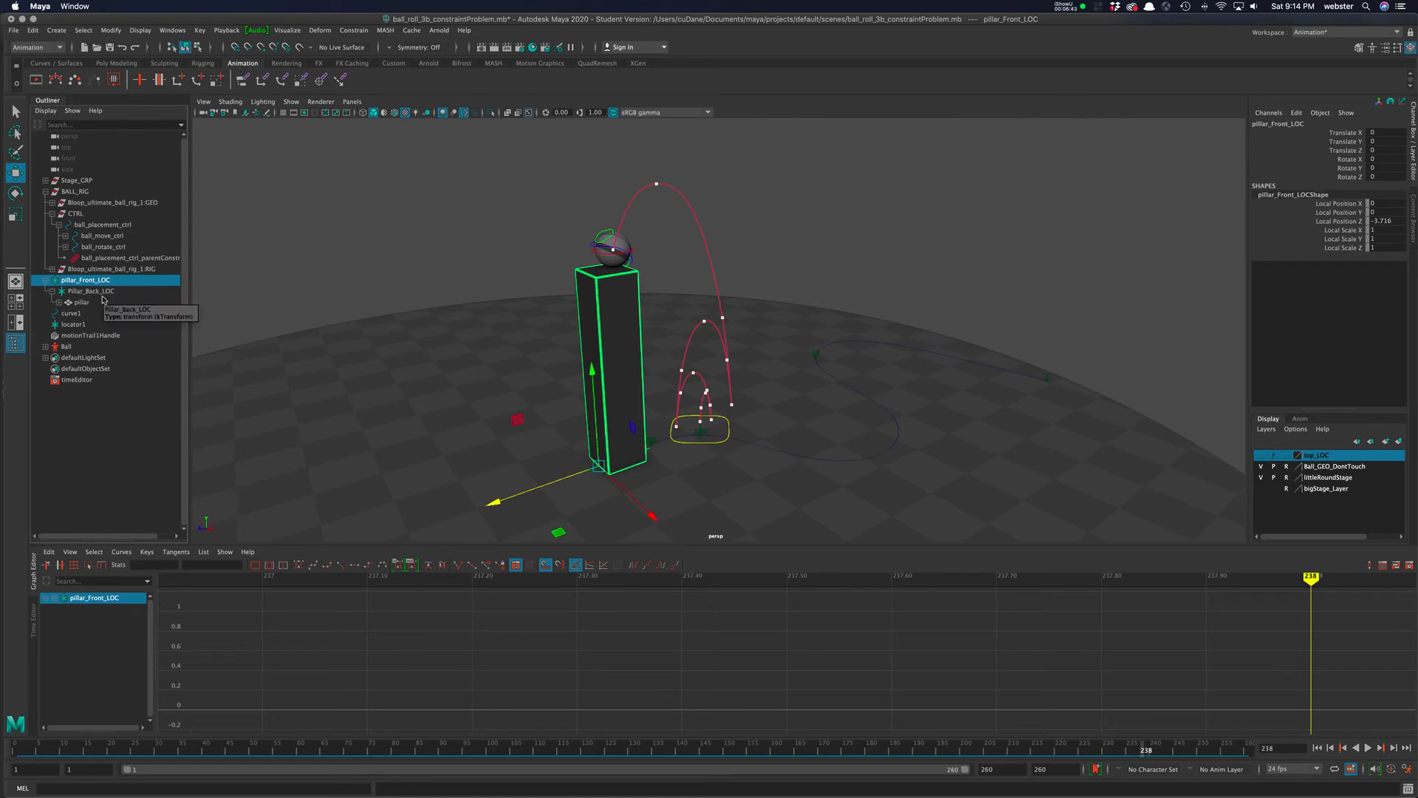
click(86, 304)
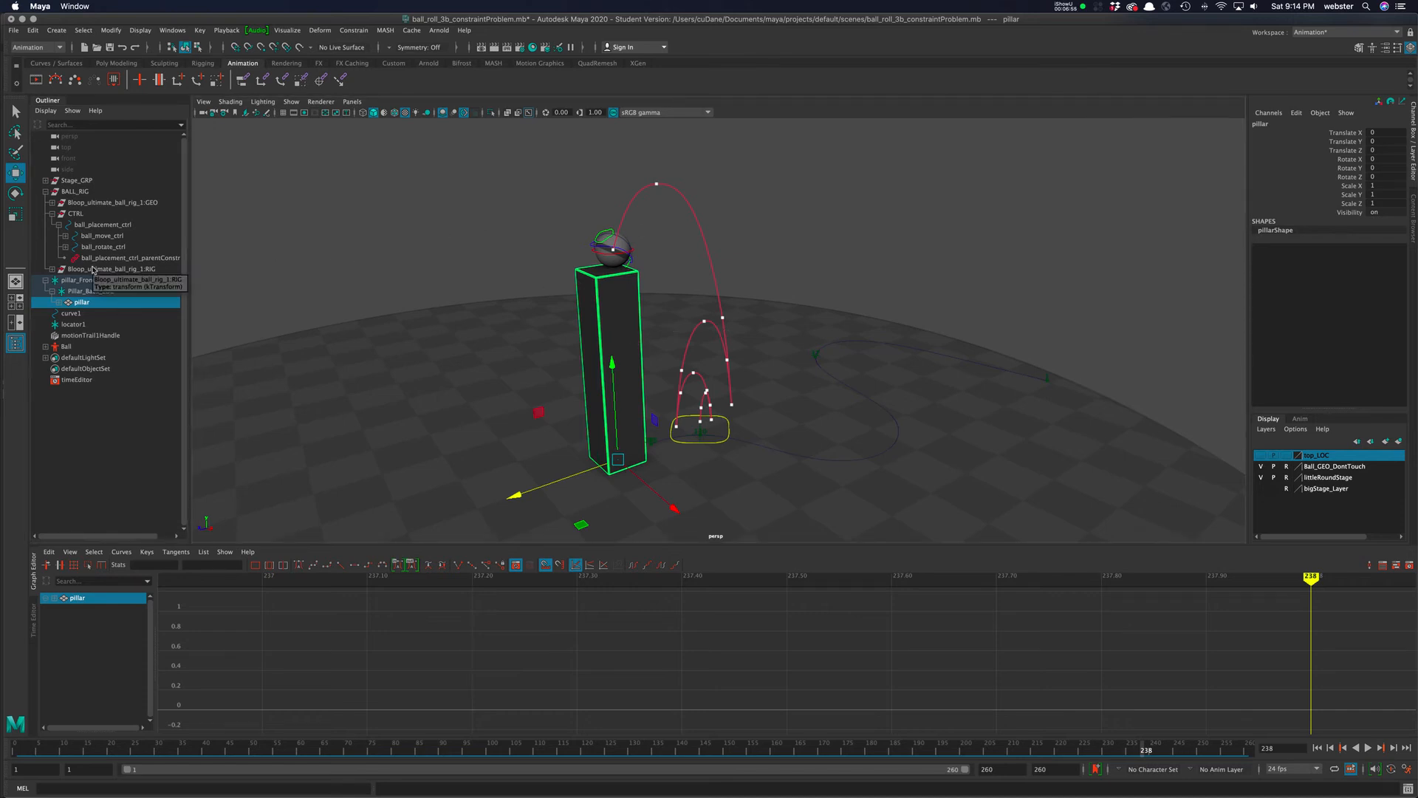
ctrl+click(76, 214)
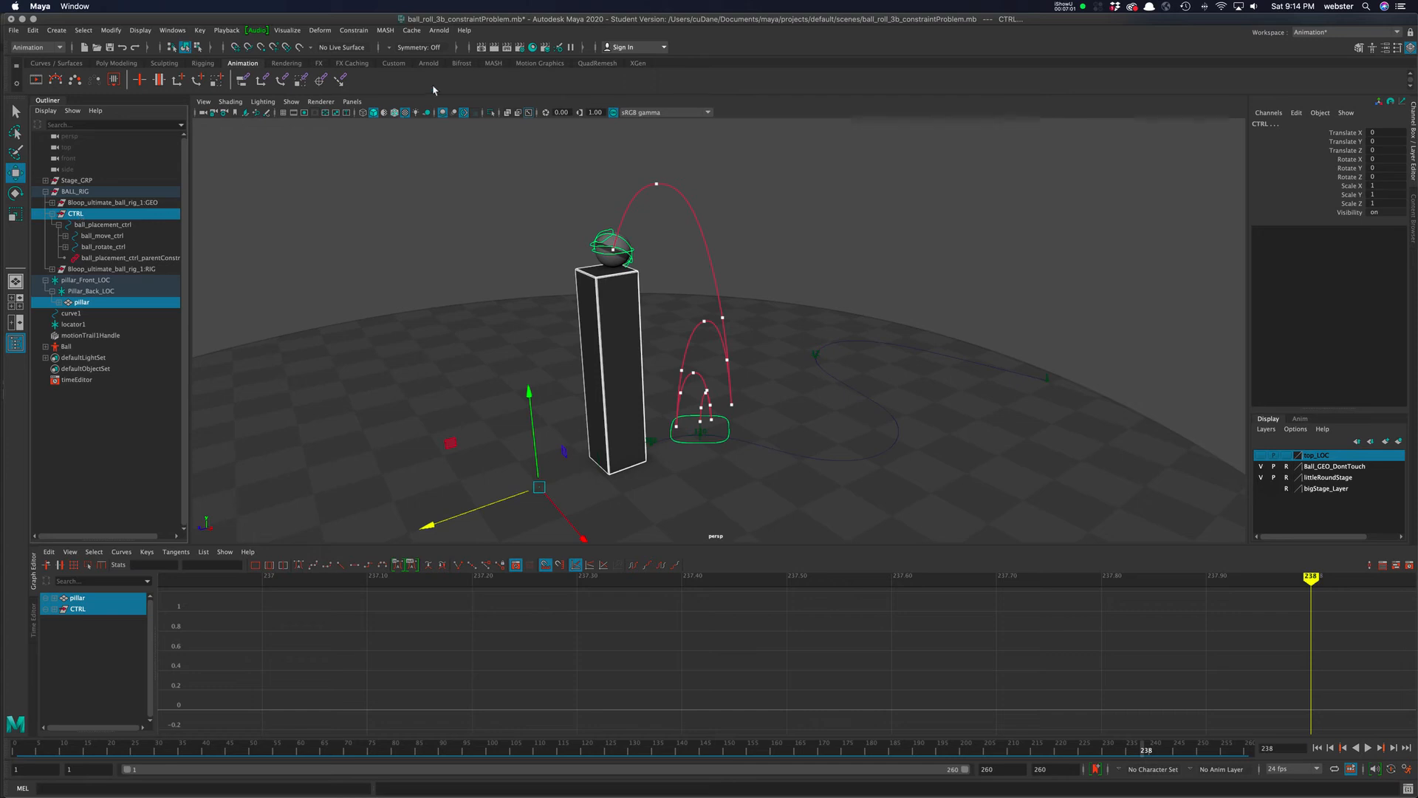
click(354, 31)
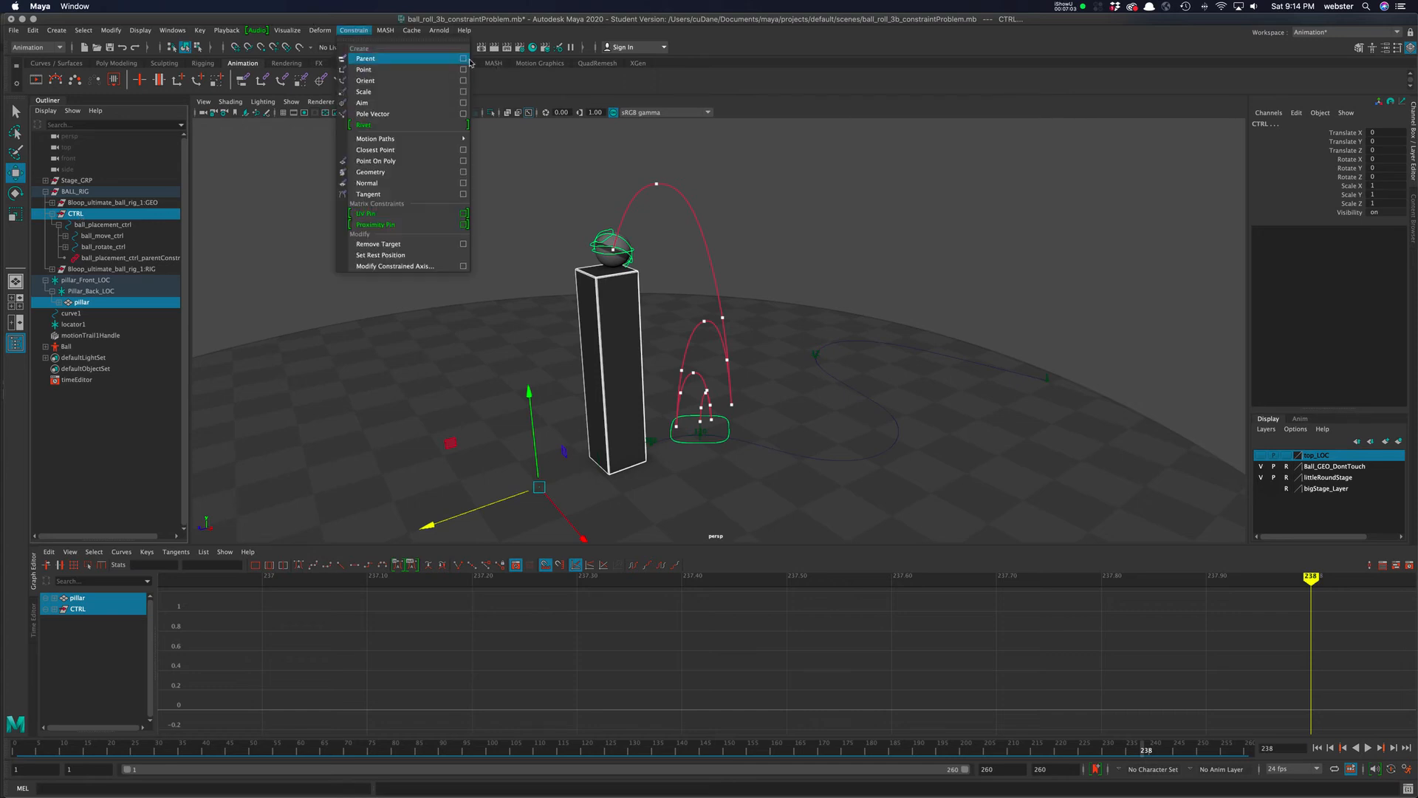
click(463, 60)
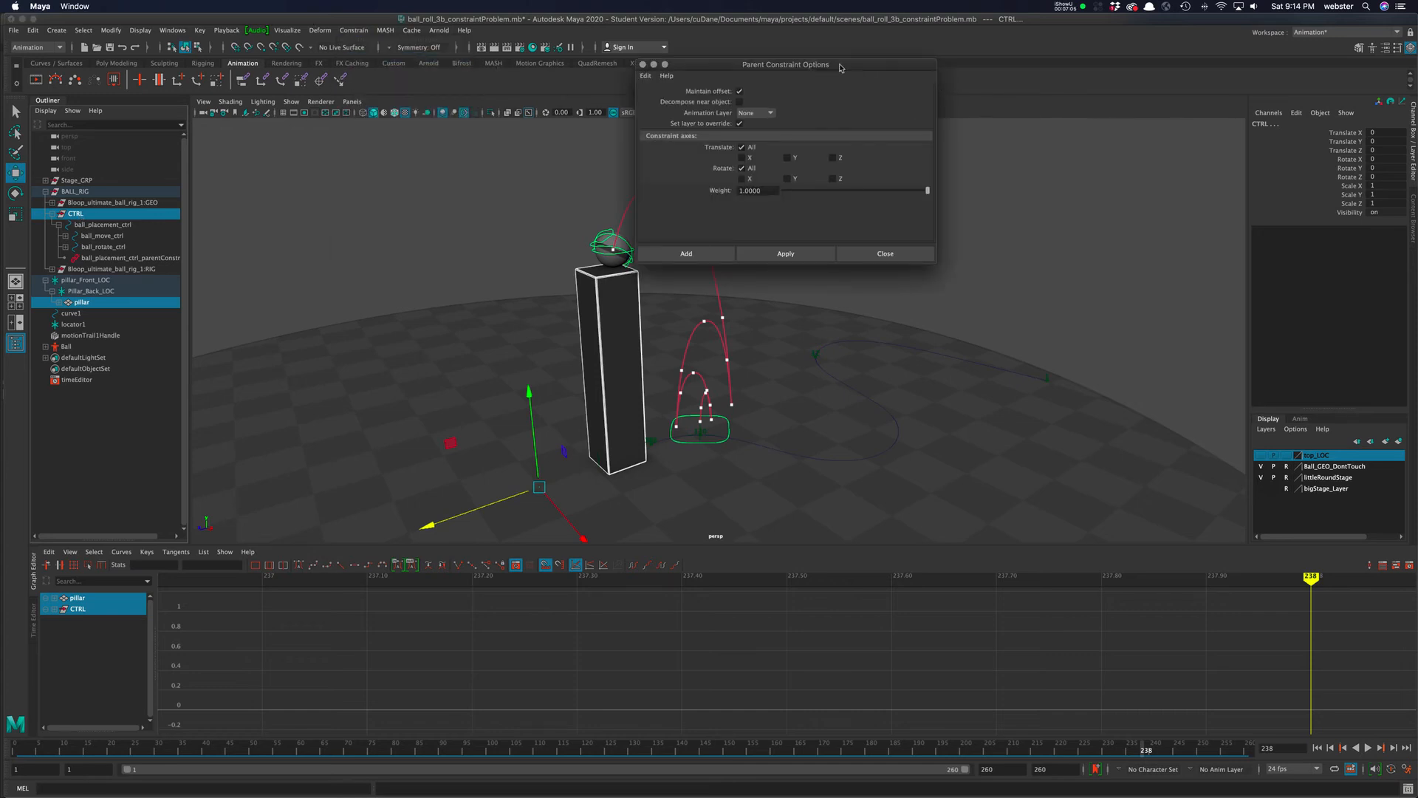
drag(849, 66, 1115, 138)
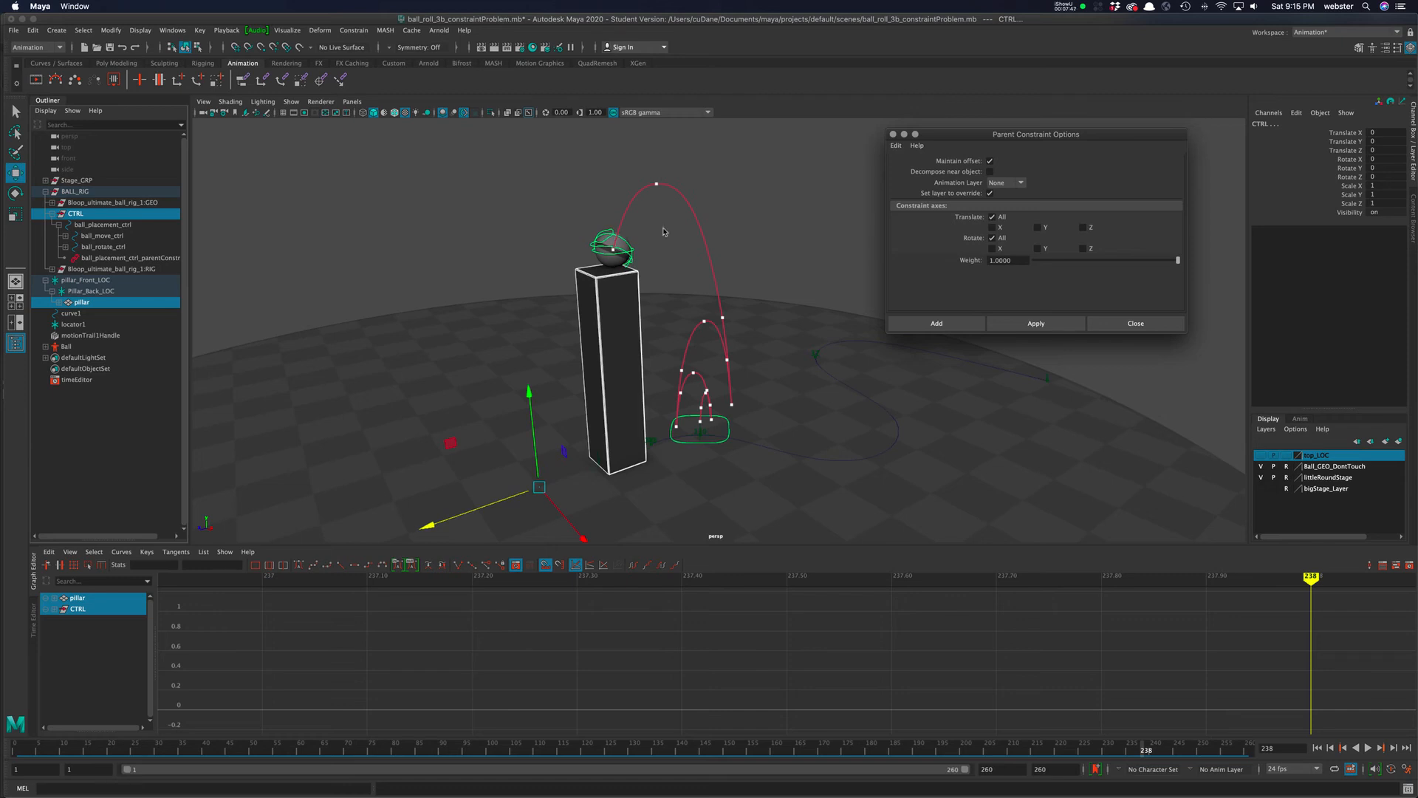
click(1033, 322)
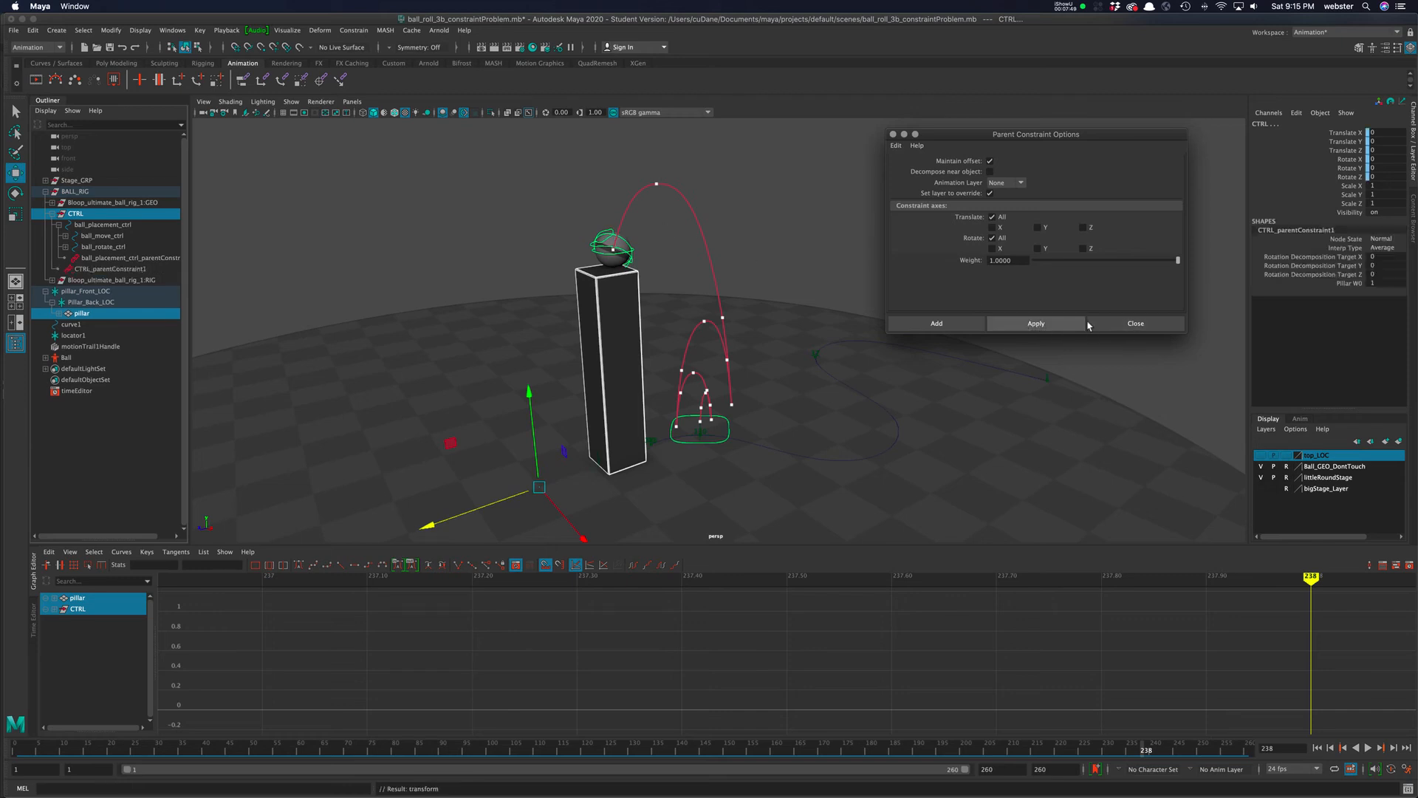
click(1127, 323)
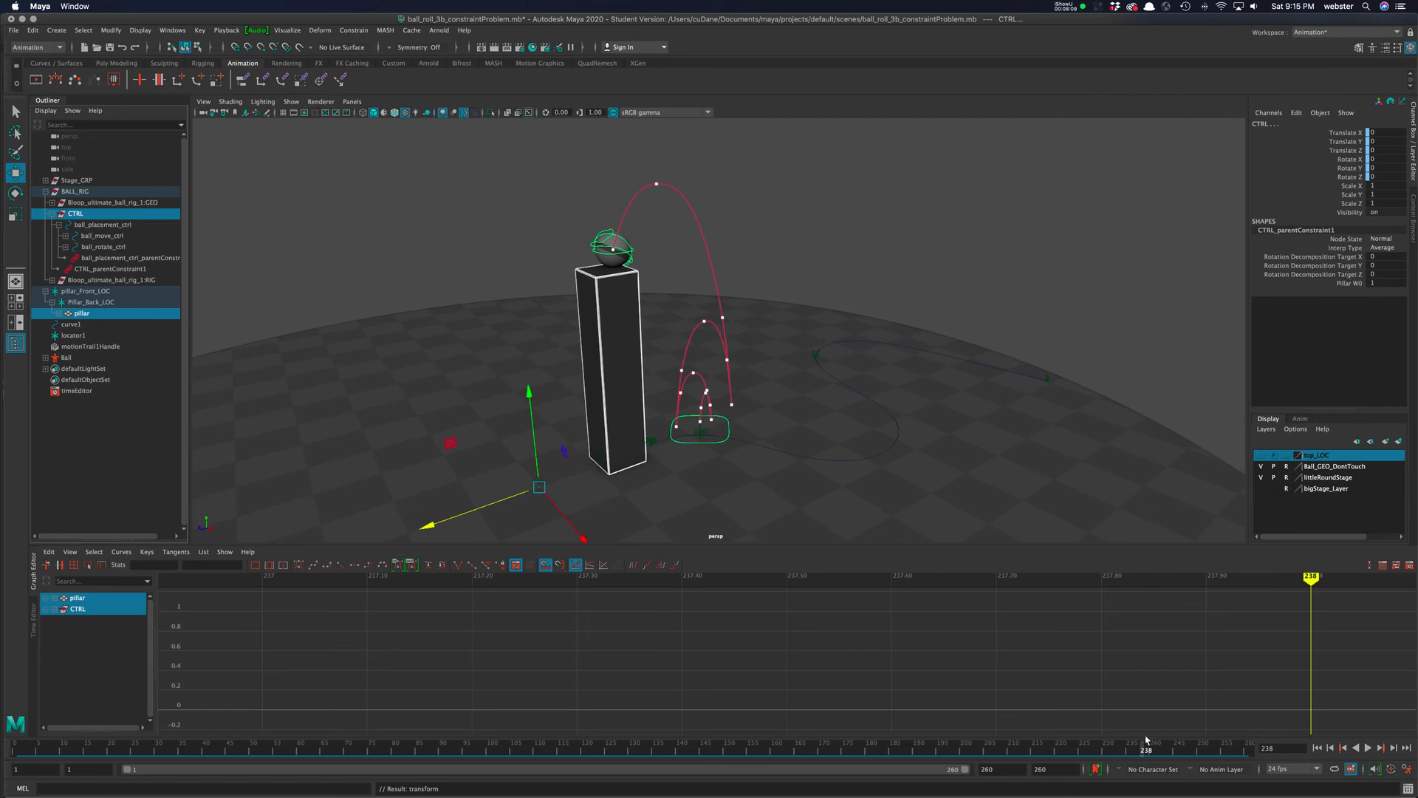
Step: Key the CTRL group's Pillar W0 constraint weight at 1 on frame 238 and at 0 on frame 237
right_click(1346, 288)
click(1348, 311)
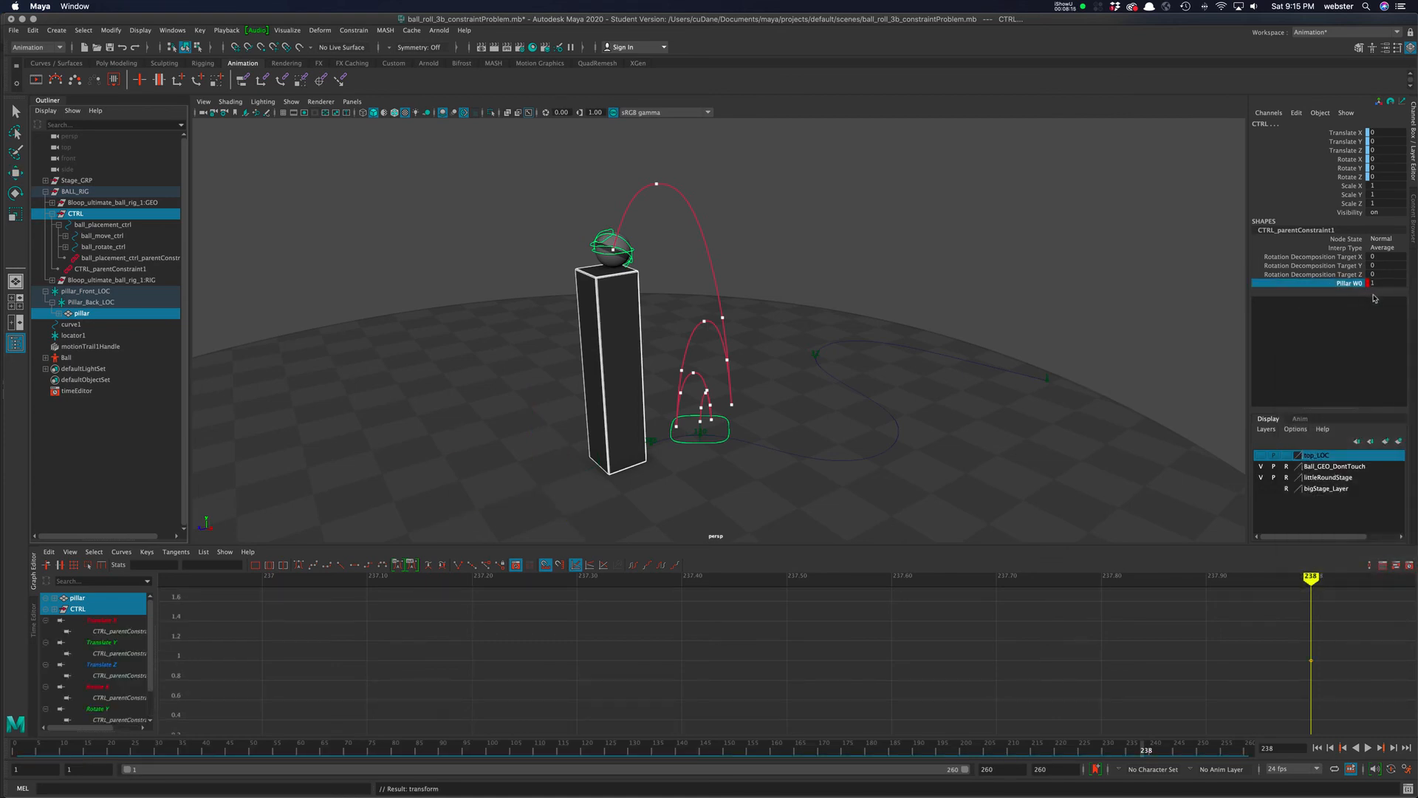
click(1140, 752)
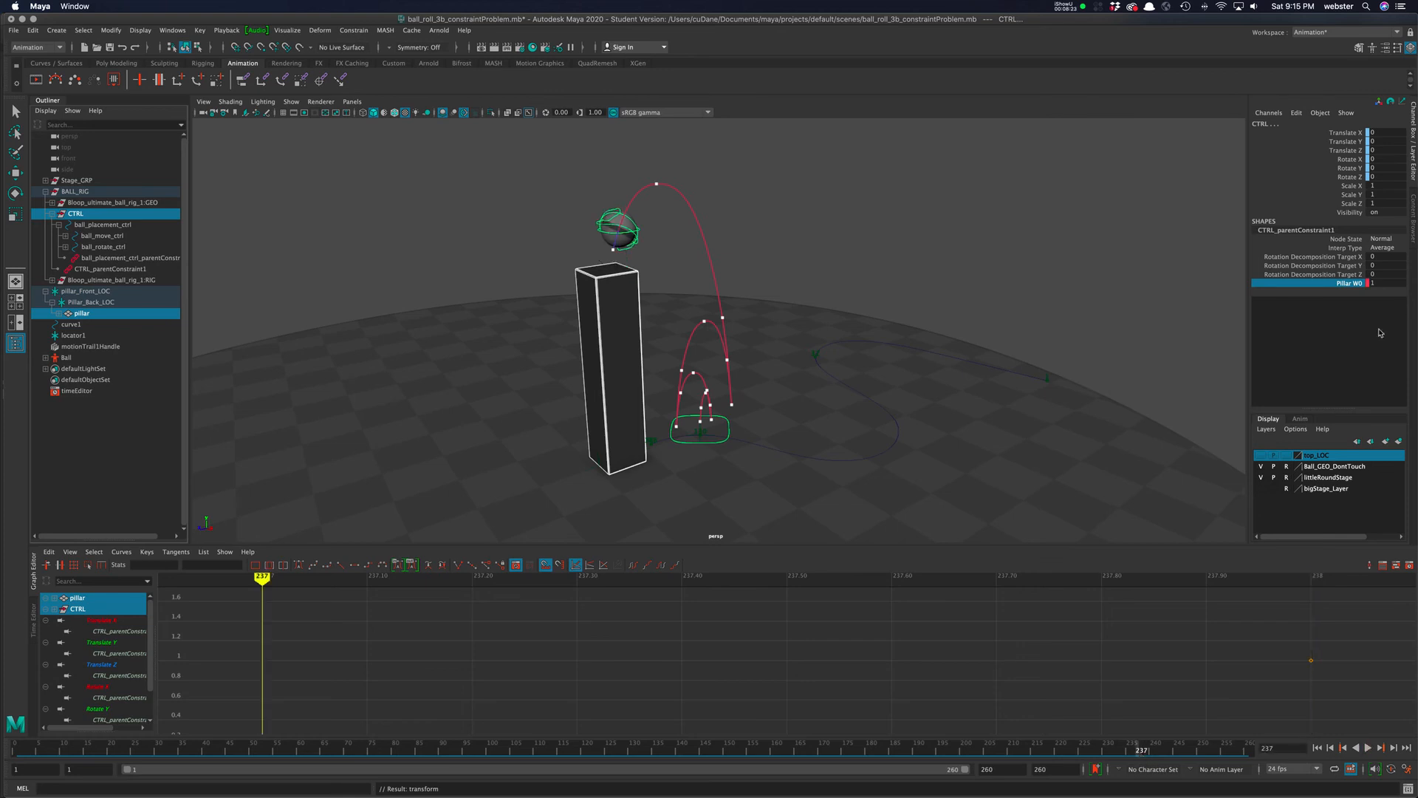
double_click(1384, 283)
text(0)
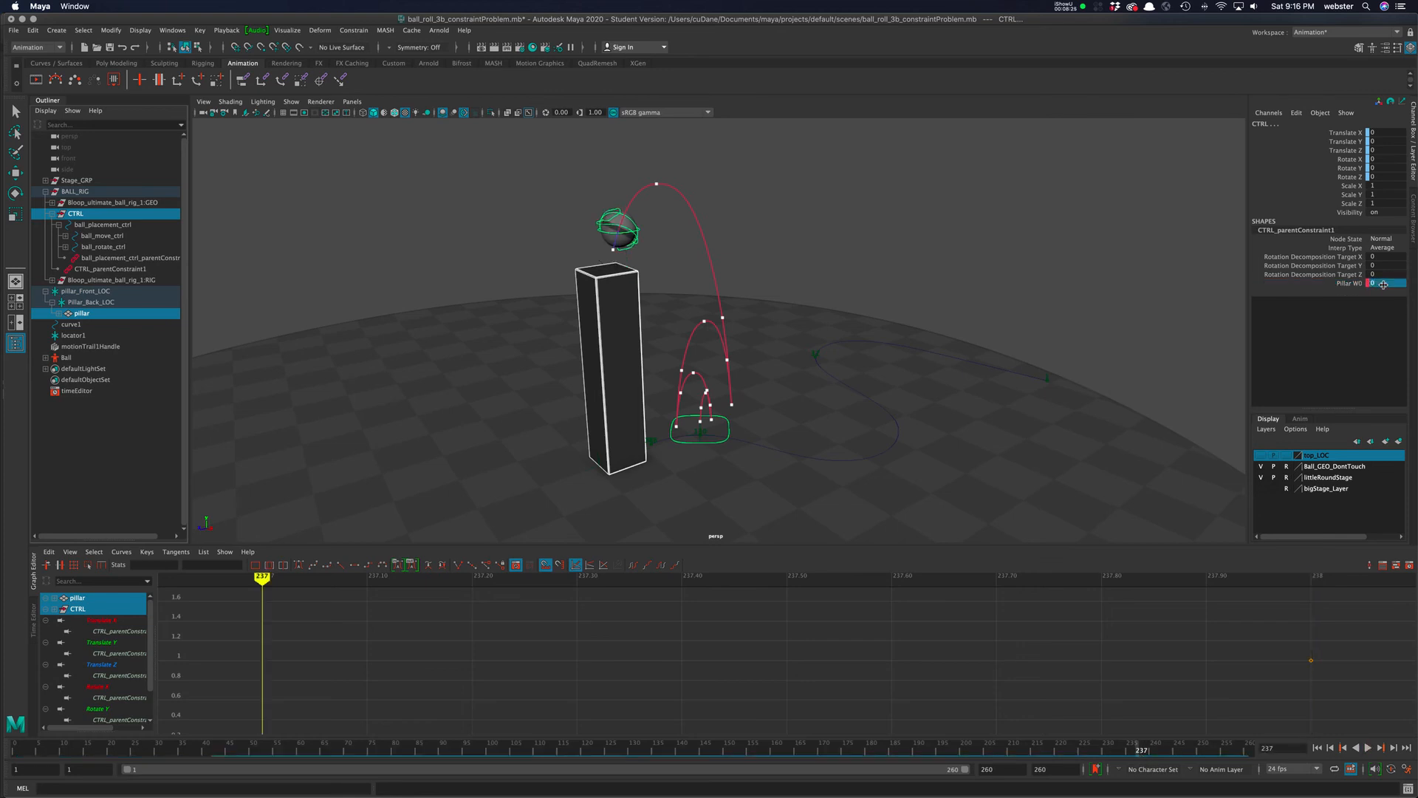
click(1341, 283)
right_click(1346, 286)
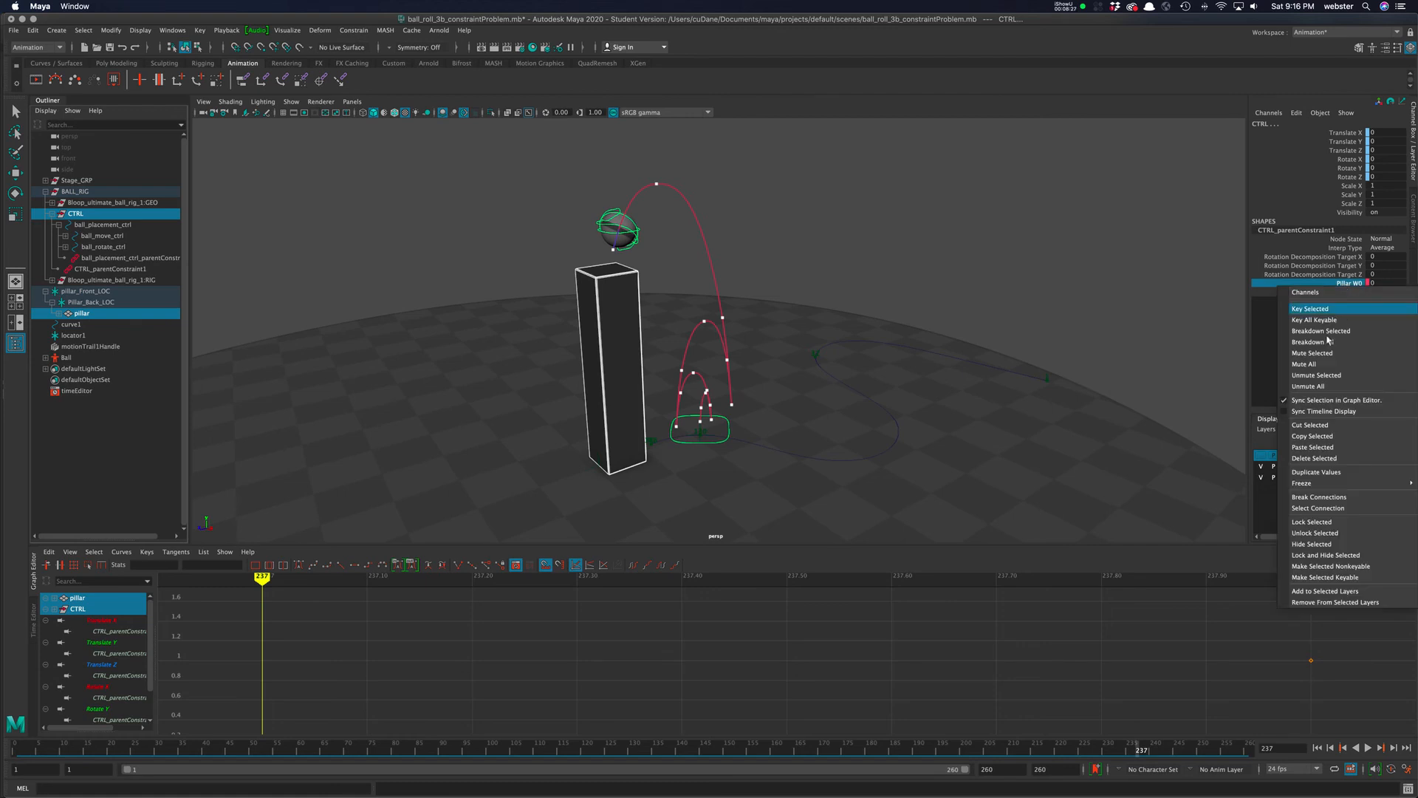
click(1322, 309)
mouse_move(1123, 754)
mouse_down()
mouse_move(1093, 751)
mouse_move(1165, 751)
mouse_move(1071, 751)
mouse_move(1144, 758)
mouse_up()
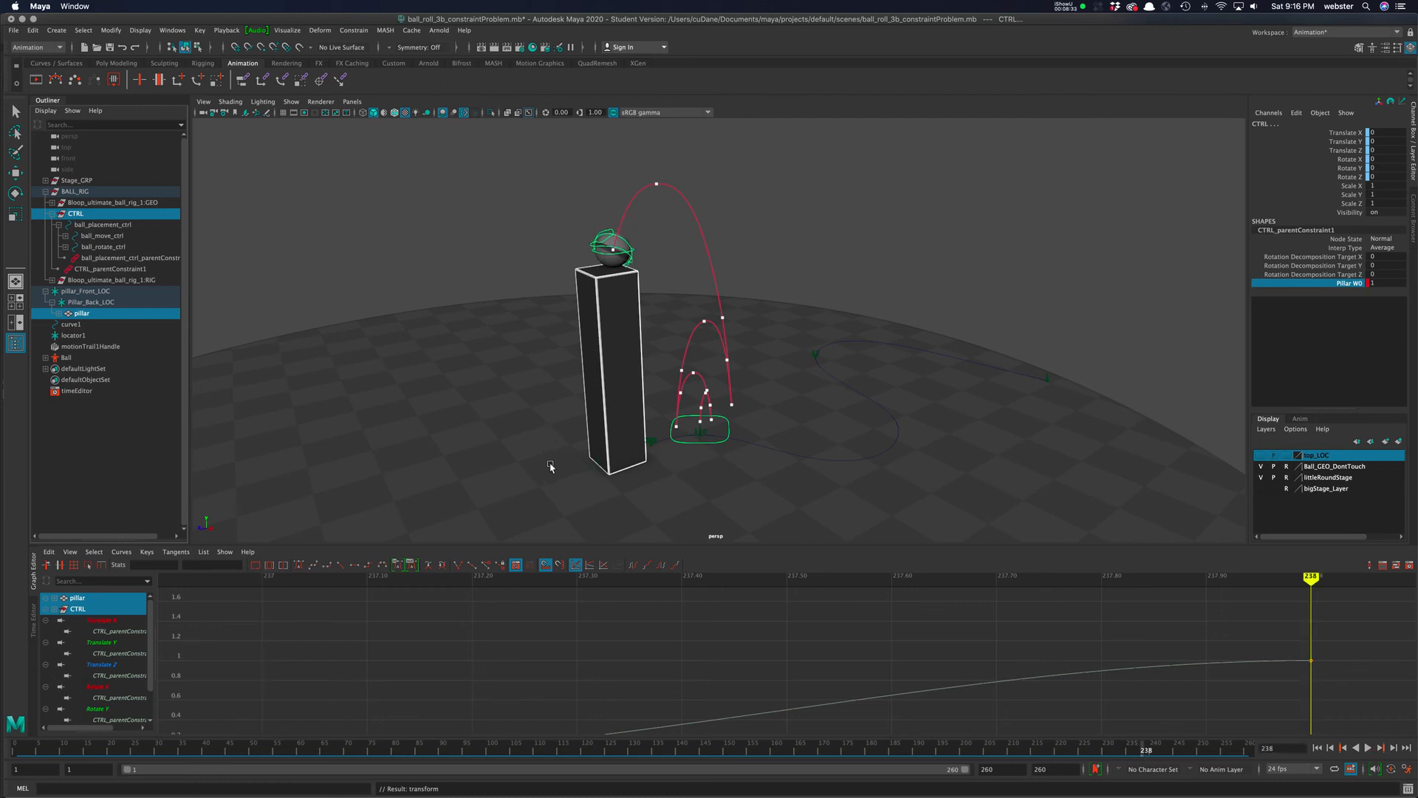
Step: Key Rotate X, Y and Z of pillar_Front_LOC at 0 on frame 239
click(596, 476)
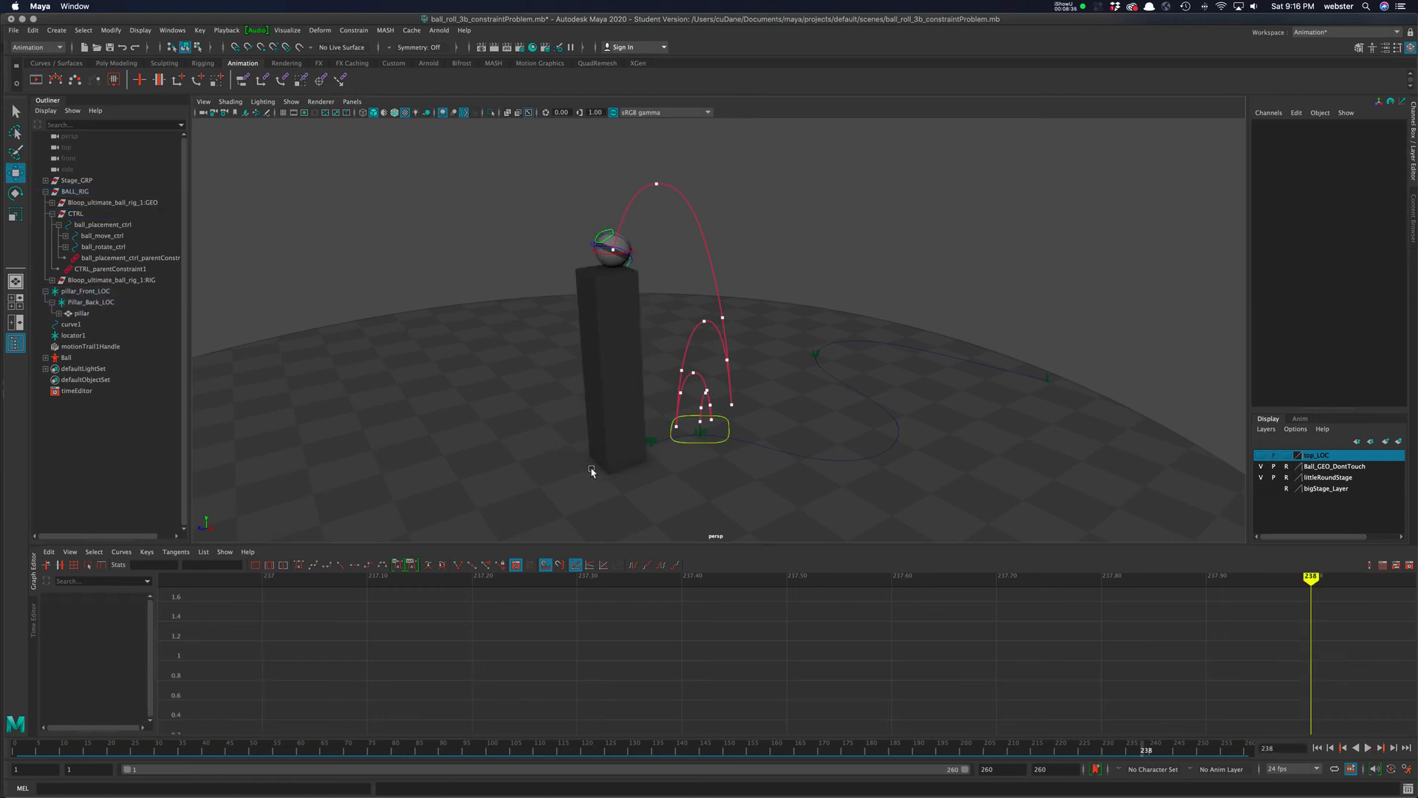
click(74, 292)
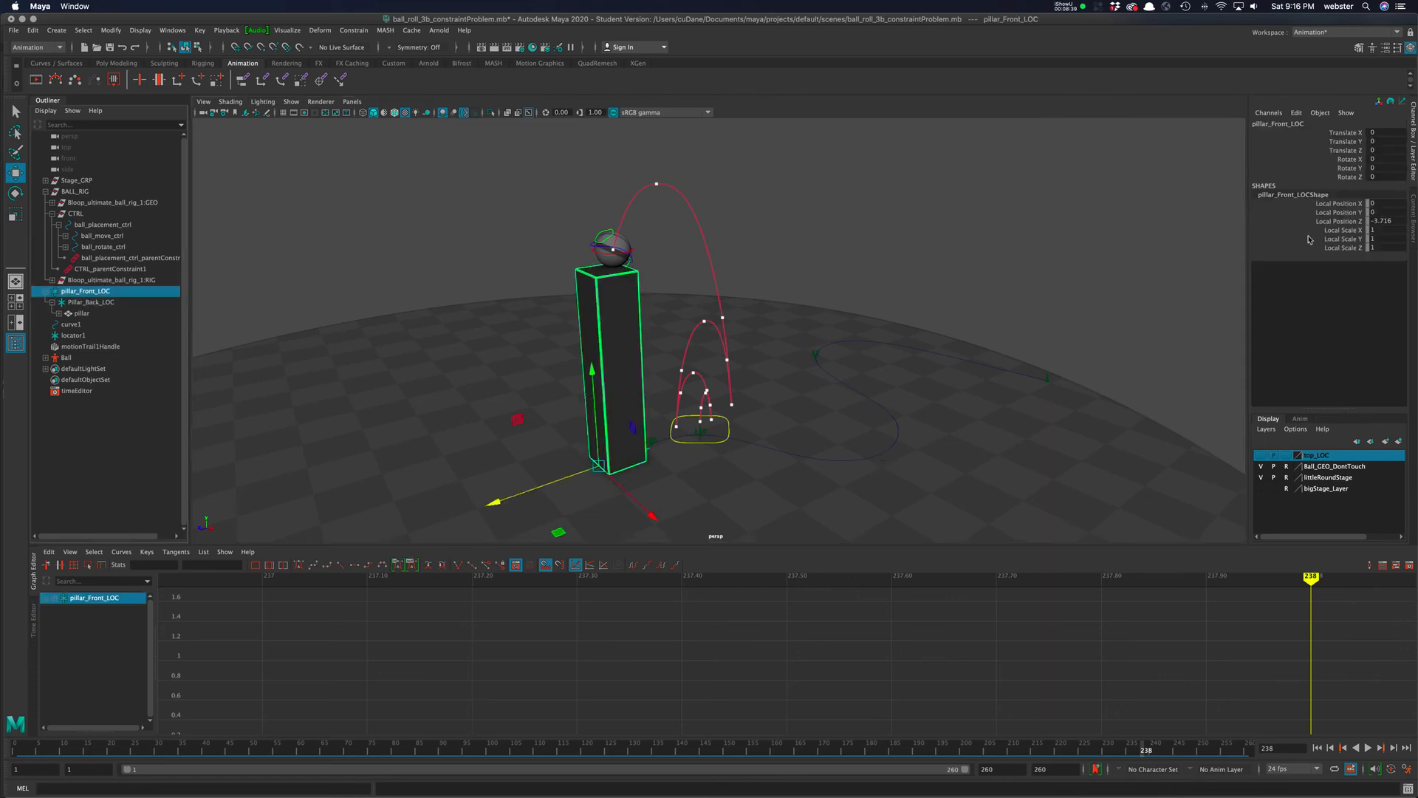
click(1148, 753)
drag(1353, 160, 1344, 177)
right_click(1345, 160)
click(1343, 182)
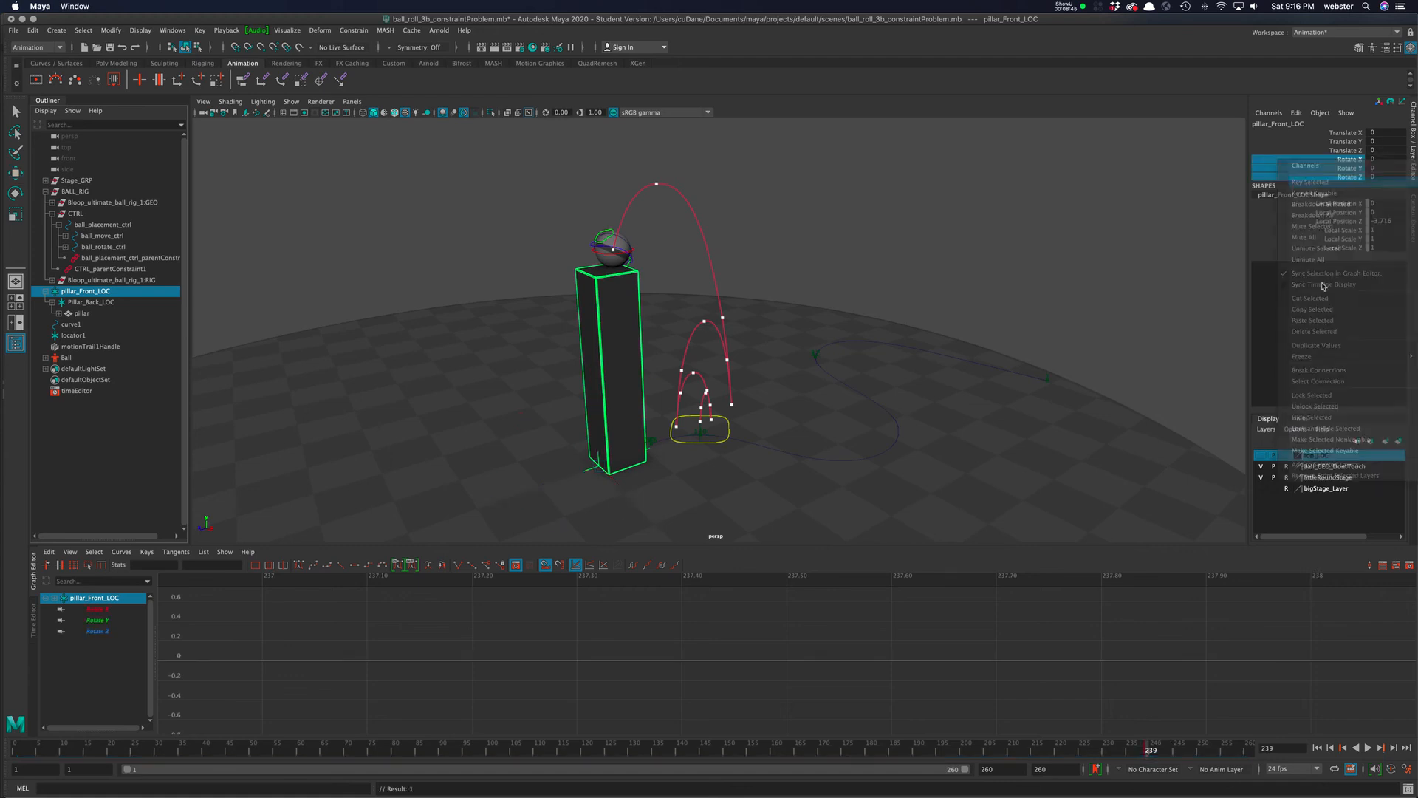
Step: At frame 244, tilt pillar_Front_LOC to a Rotate X of about 3.52 and key its three rotation channels
key(alt+v)
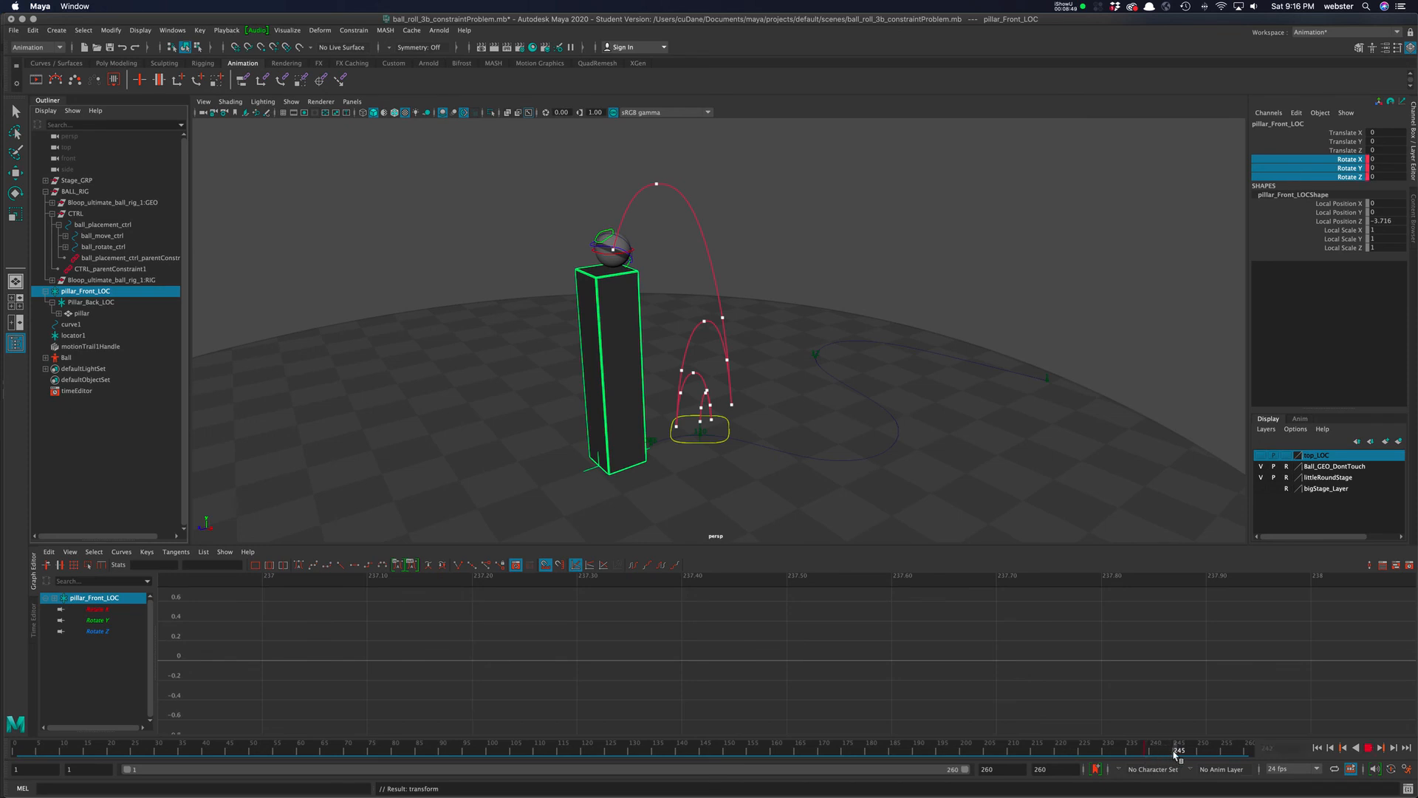
key(alt+v)
click(15, 194)
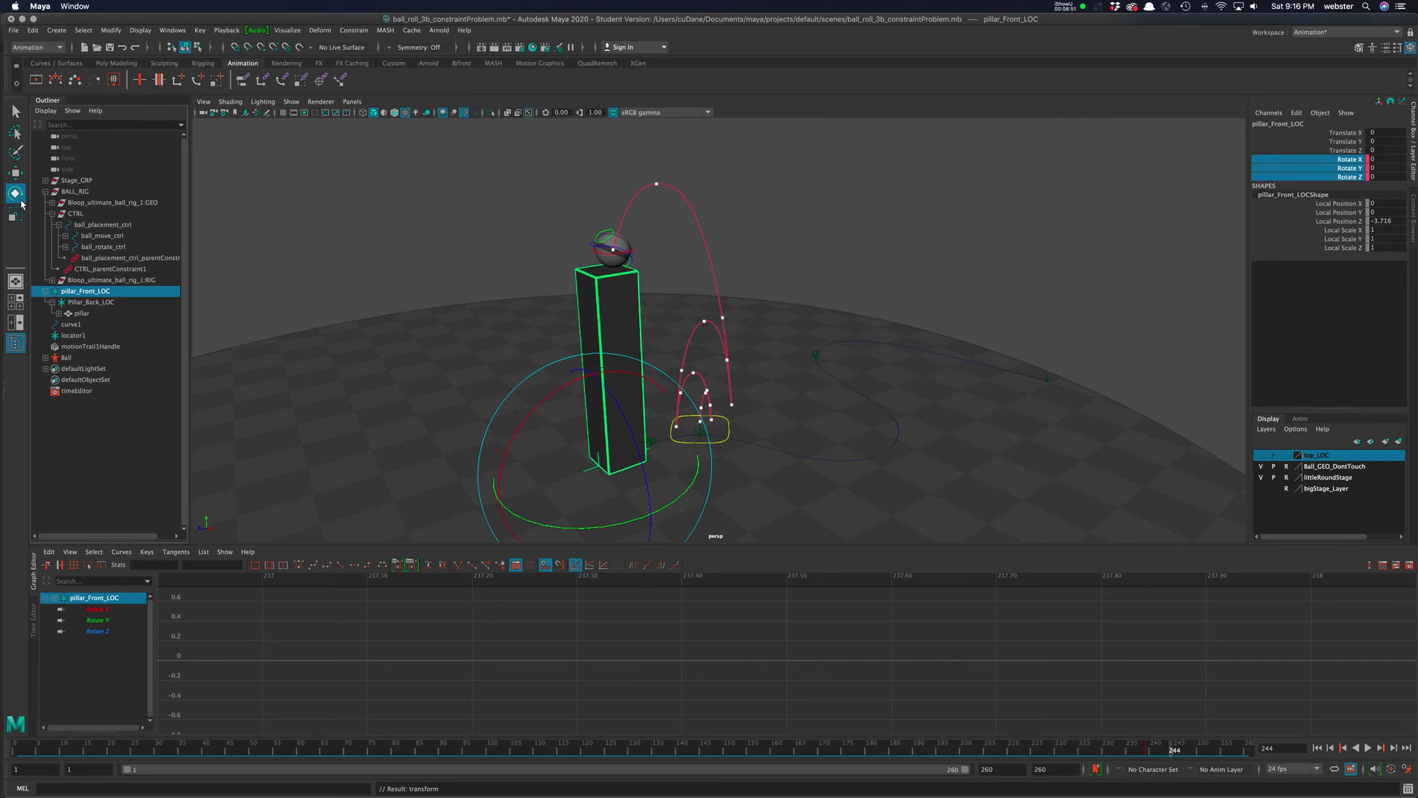
drag(582, 386, 571, 387)
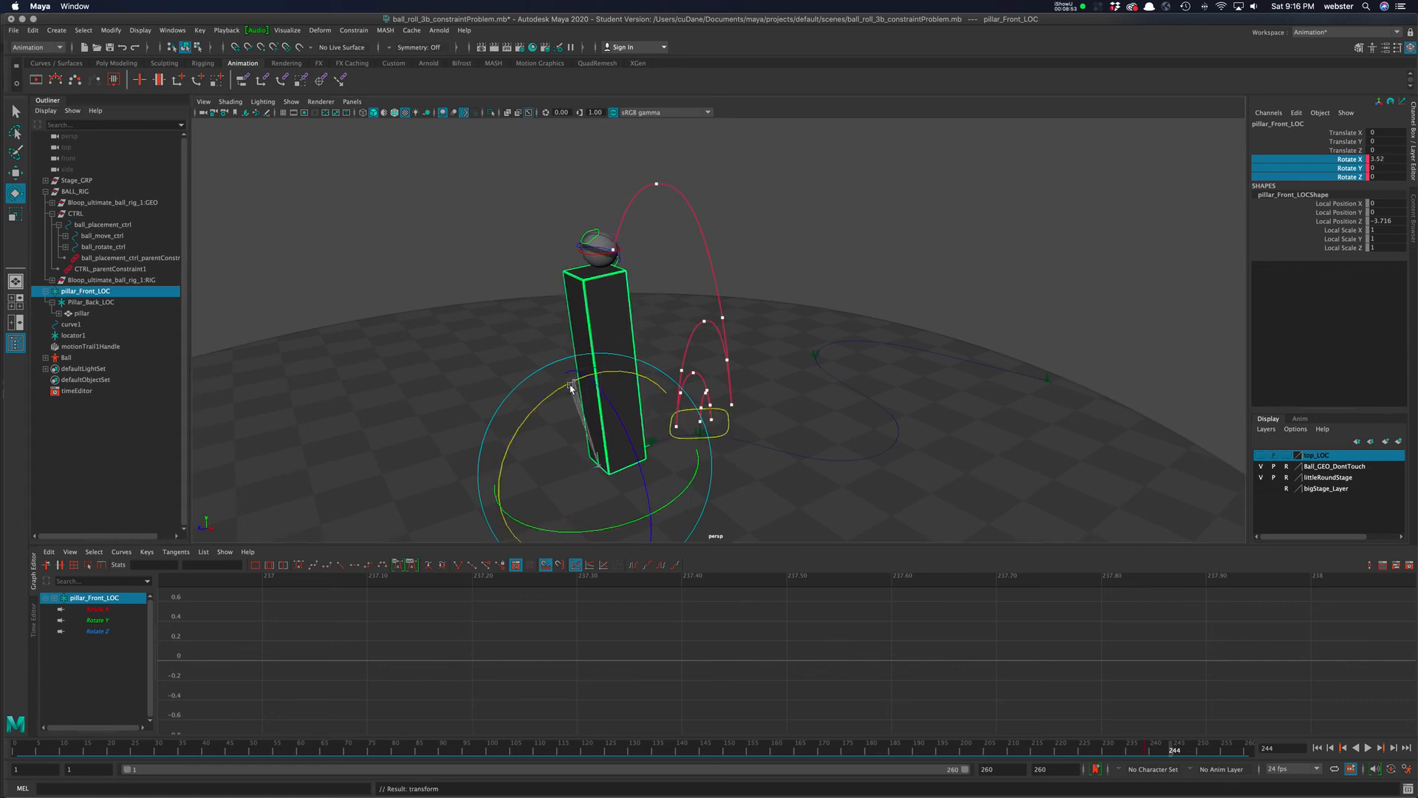
right_click(1348, 171)
click(1347, 190)
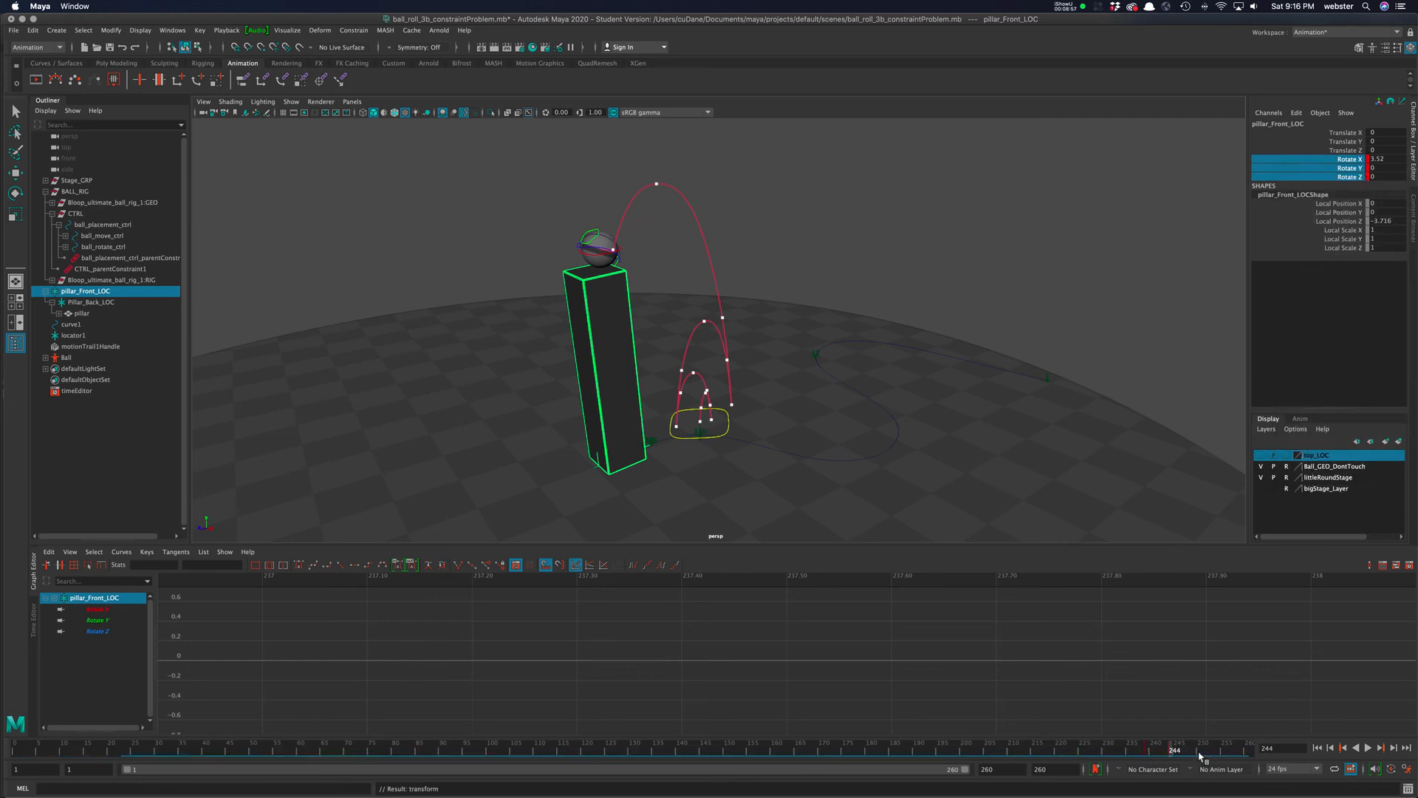
Step: At frame 250, set Rotate X, Y and Z of pillar_Front_LOC to 0 and key them
drag(1389, 158, 1390, 176)
key(Return)
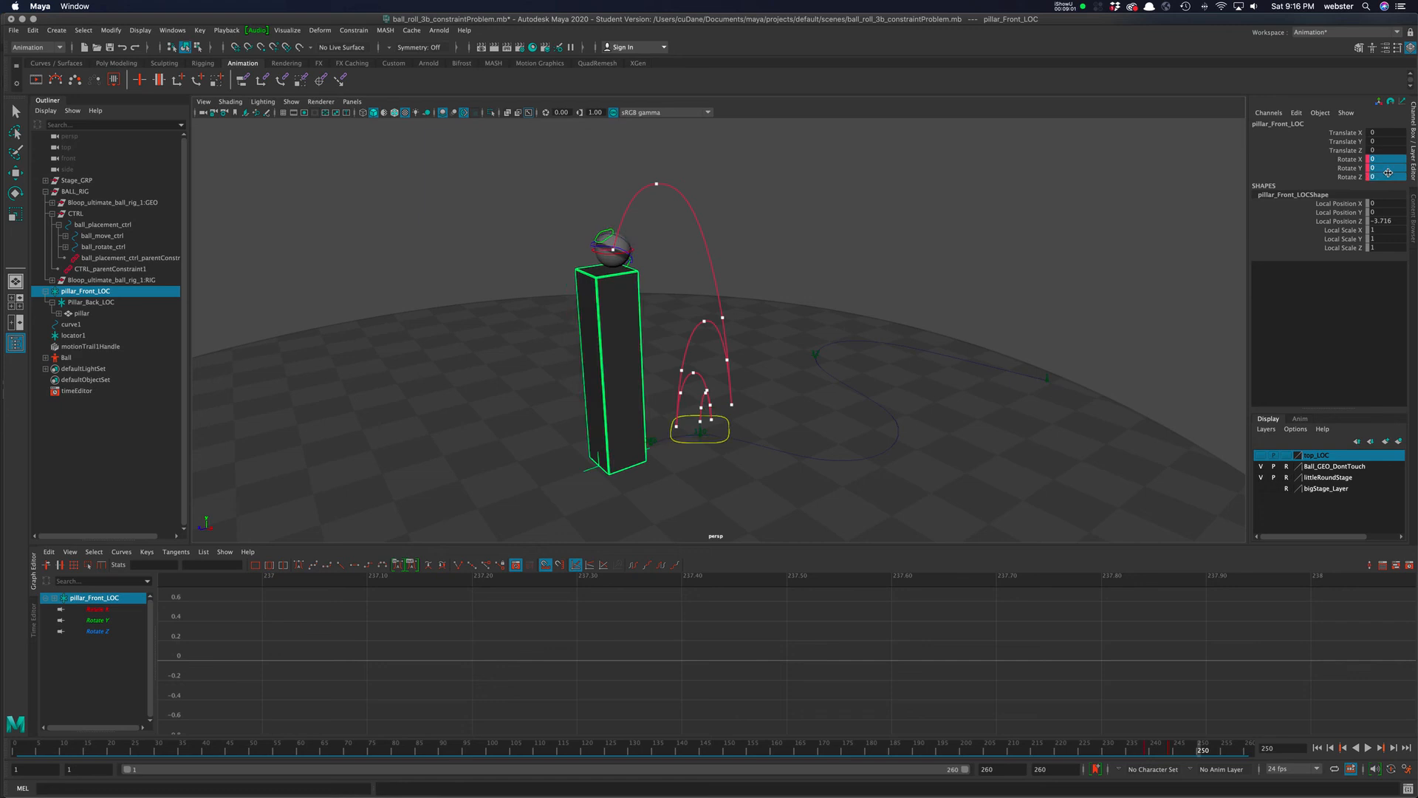
drag(1346, 159, 1348, 176)
right_click(1349, 174)
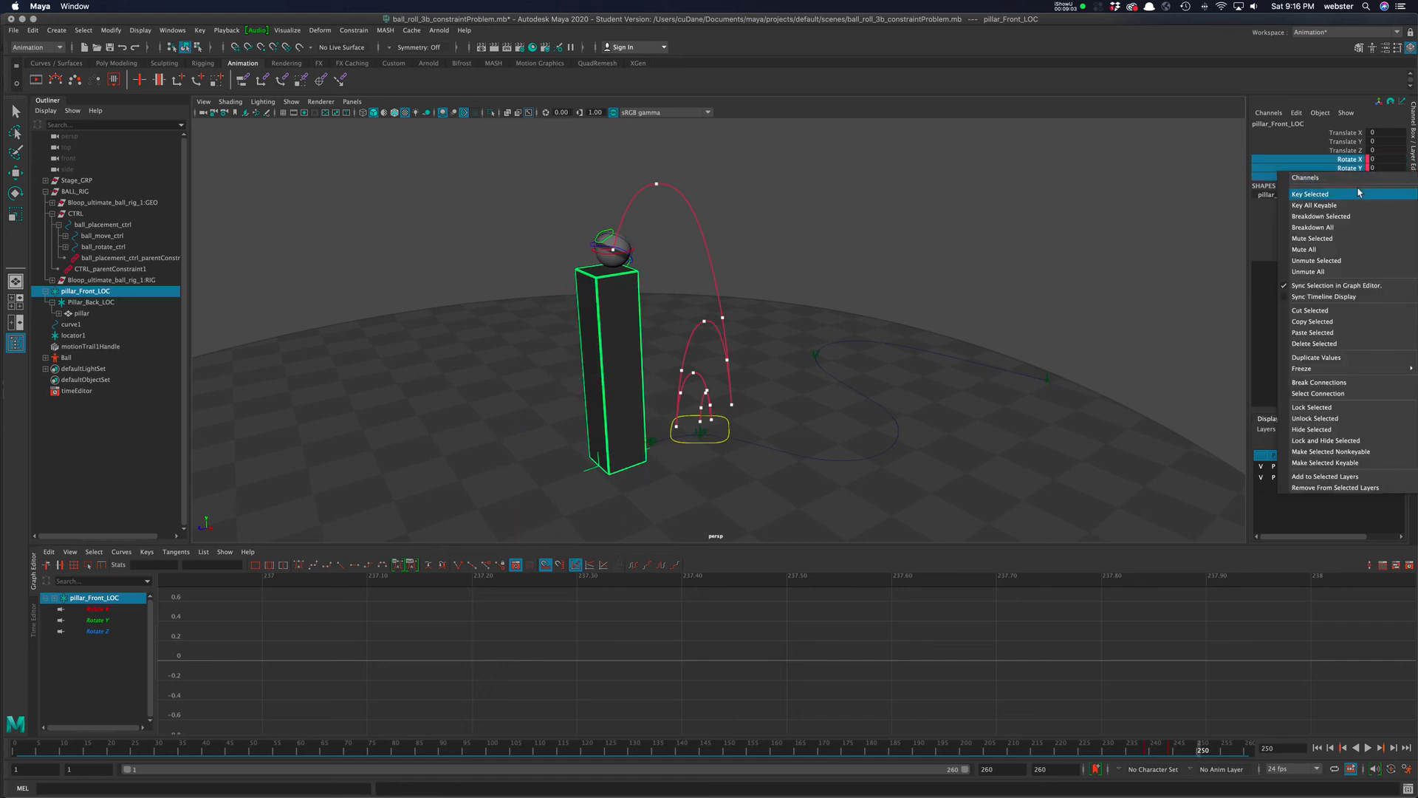
click(1311, 193)
drag(1117, 751, 1193, 753)
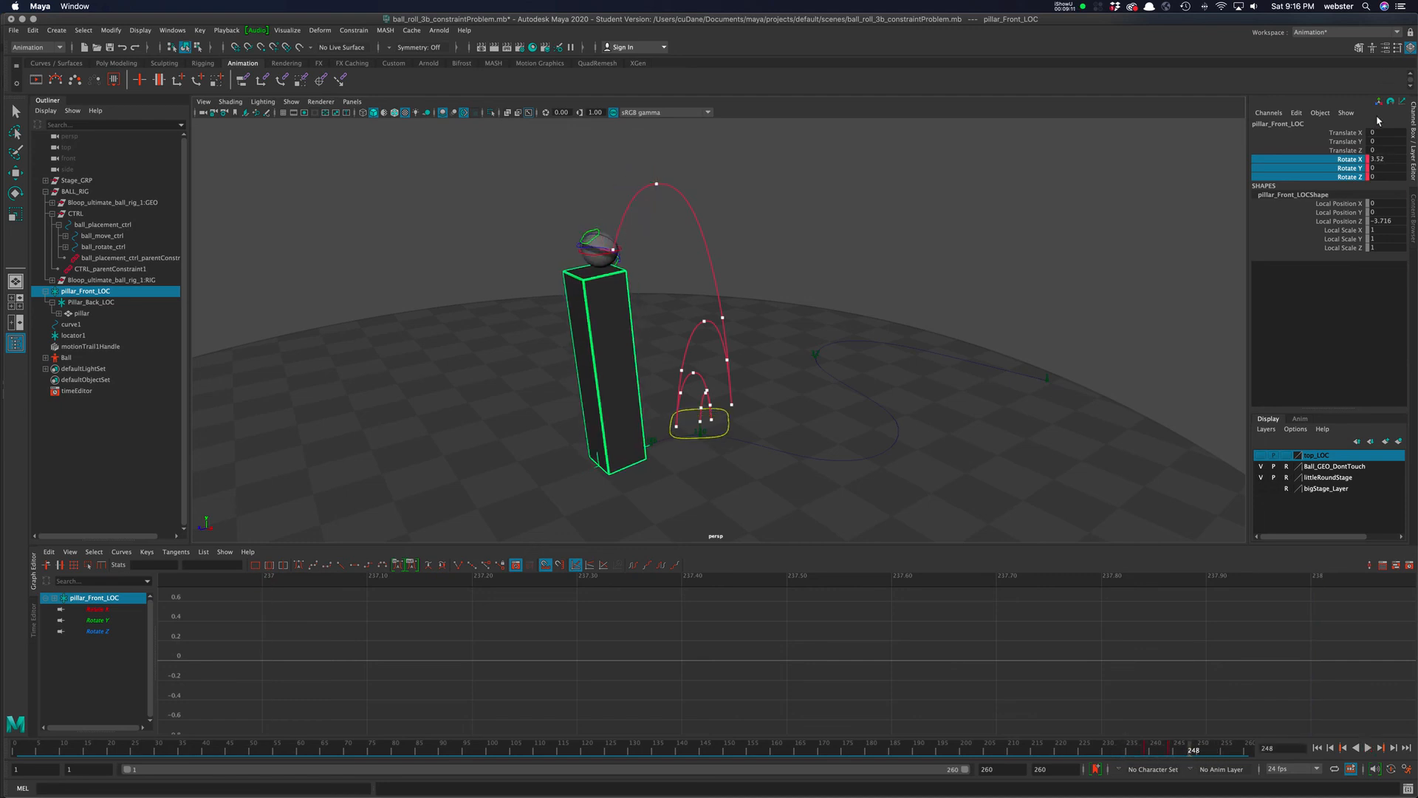
Step: At frame 248, set Rotate X of pillar_Front_LOC to 0 and key its three rotation channels
double_click(1389, 160)
text(0)
key(Return)
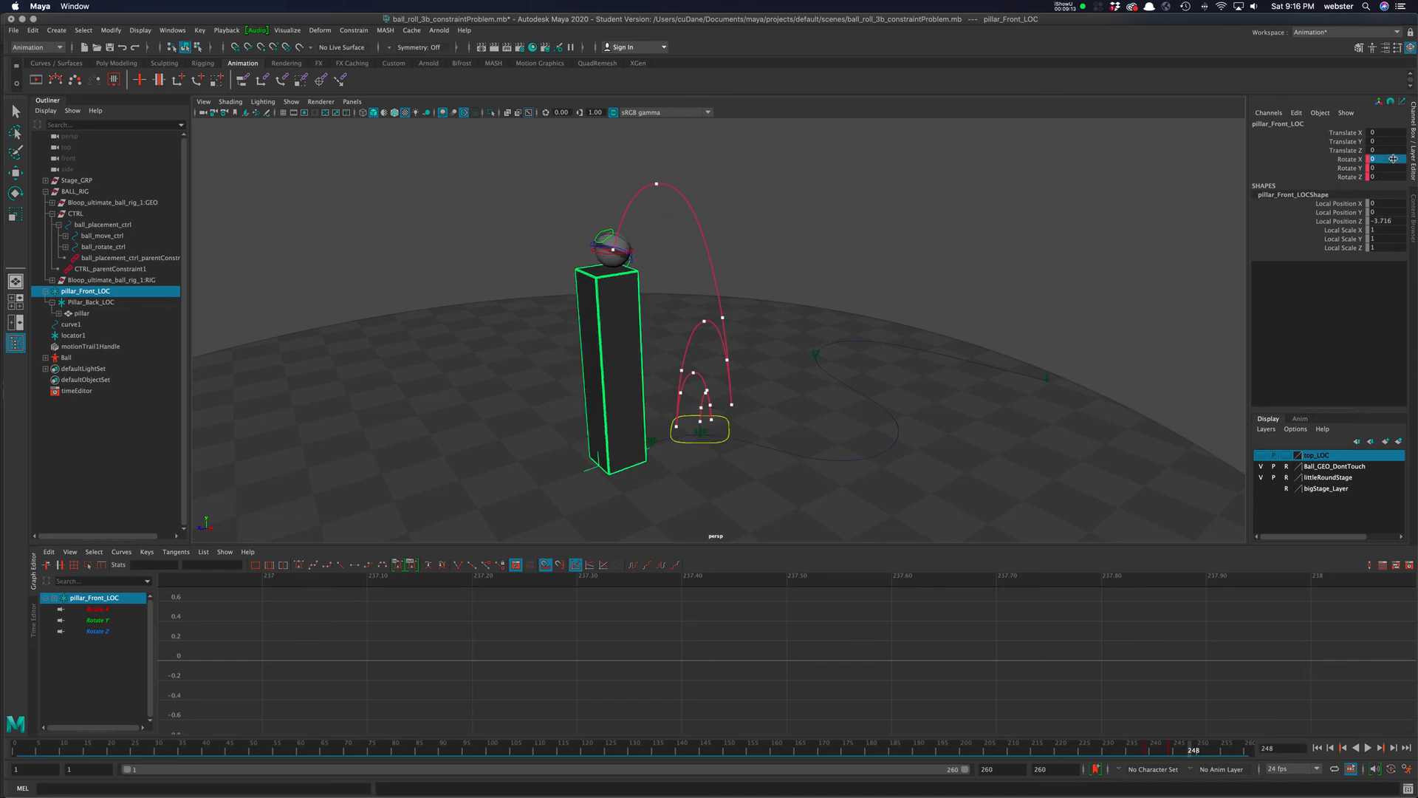
drag(1349, 160, 1351, 177)
right_click(1350, 164)
click(1351, 180)
mouse_move(1188, 752)
mouse_down()
mouse_move(1083, 758)
mouse_move(1202, 754)
mouse_up()
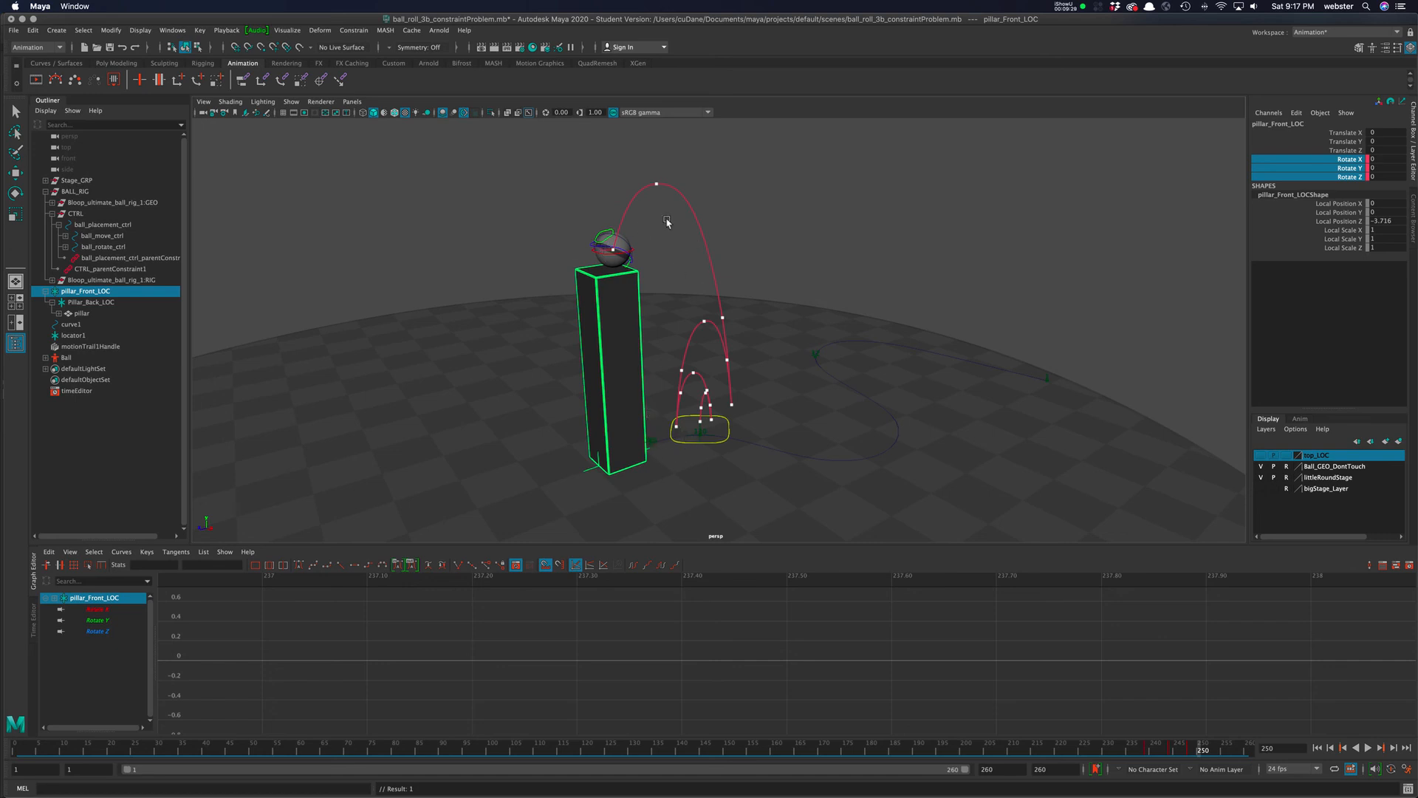
Step: Examine ball_move_ctrl's motion between frames 225 and 250 and compare the constraint weights of CTRL and ball_placement_ctrl
click(599, 249)
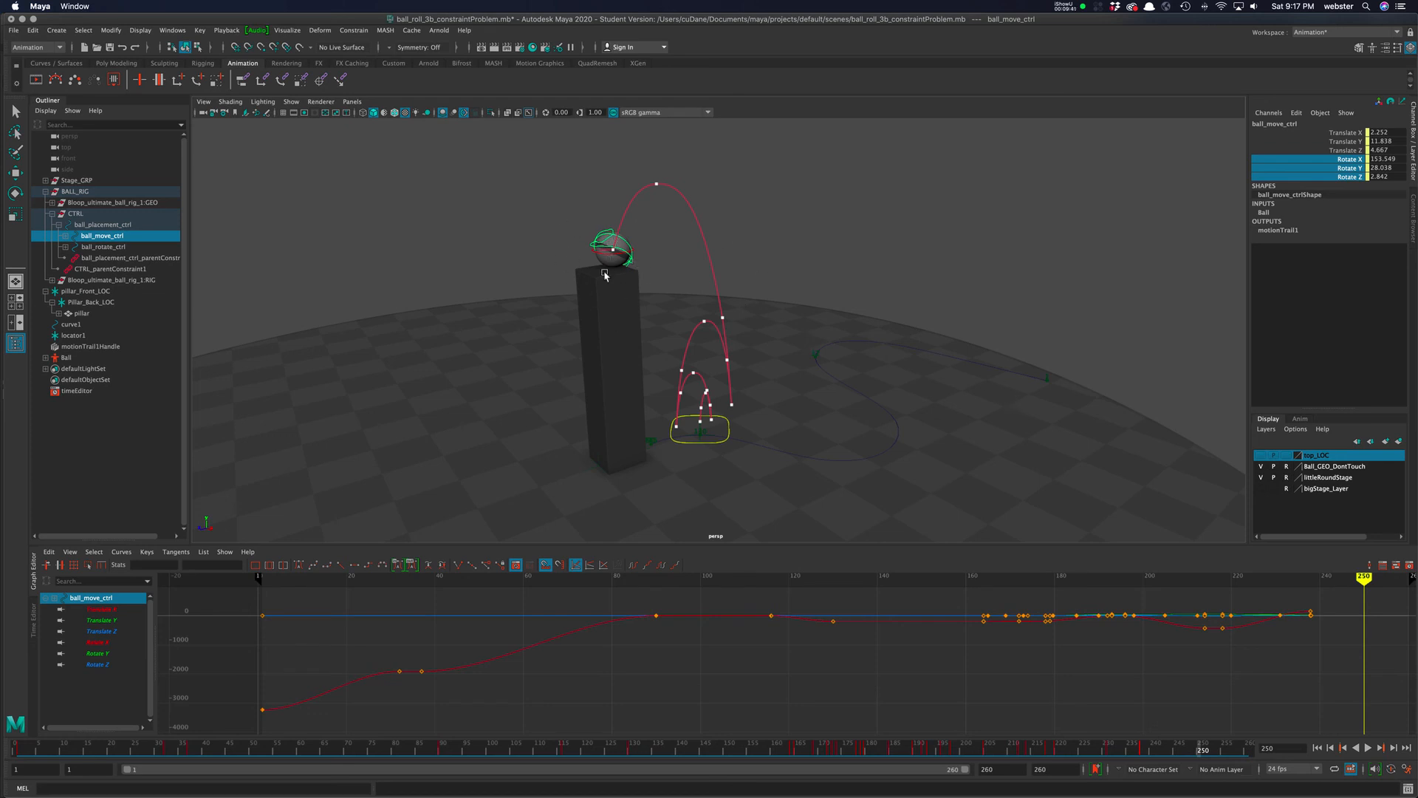
drag(1206, 754, 1084, 752)
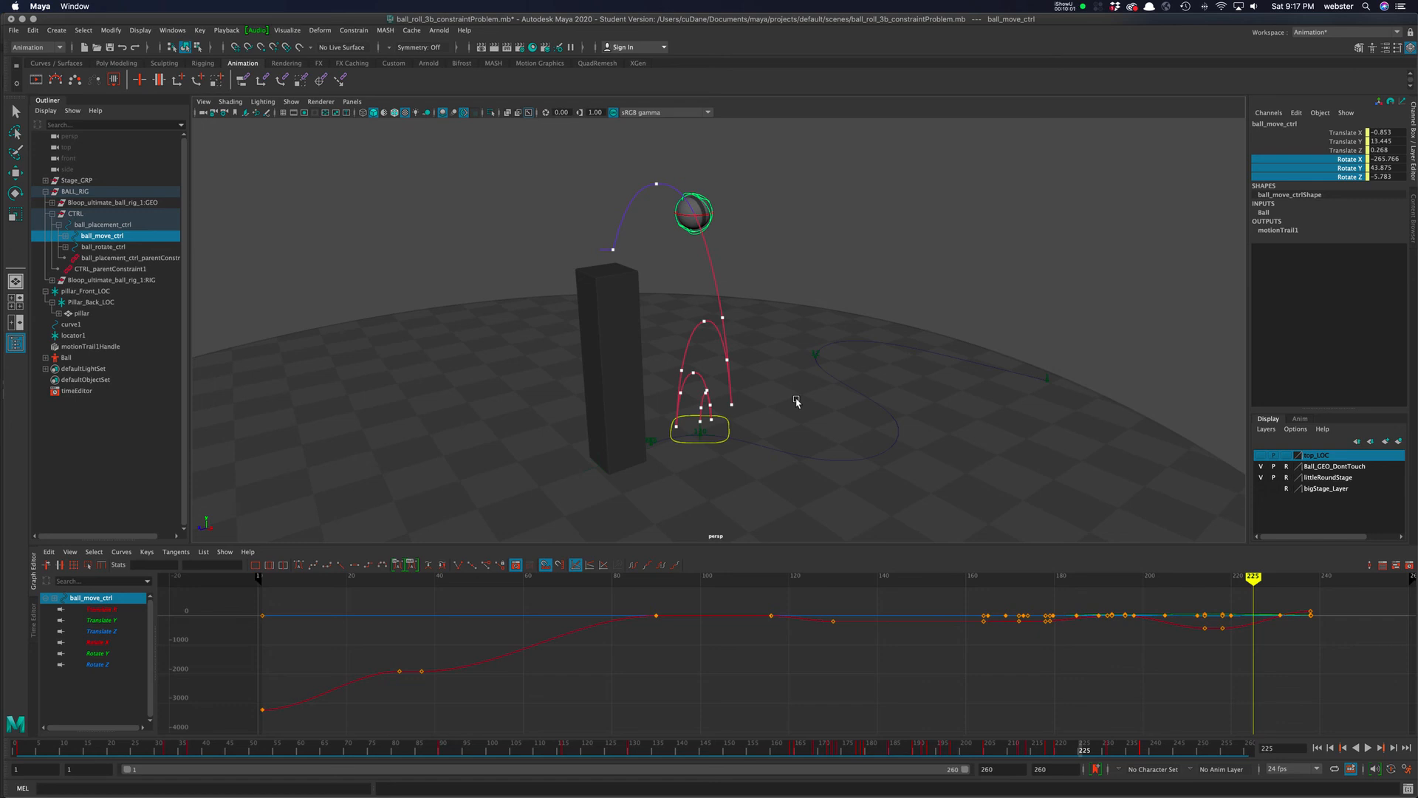
drag(1089, 747, 1152, 747)
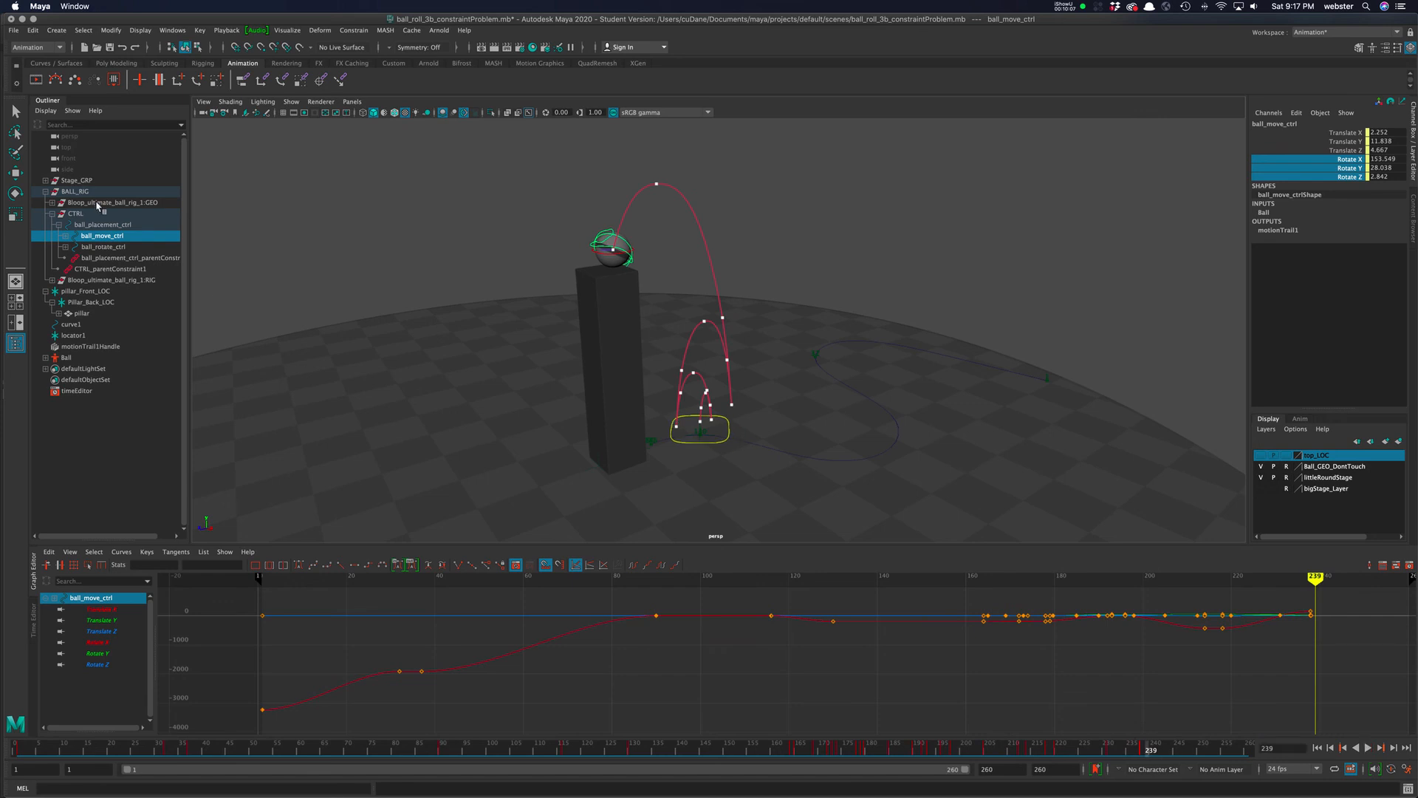
click(76, 214)
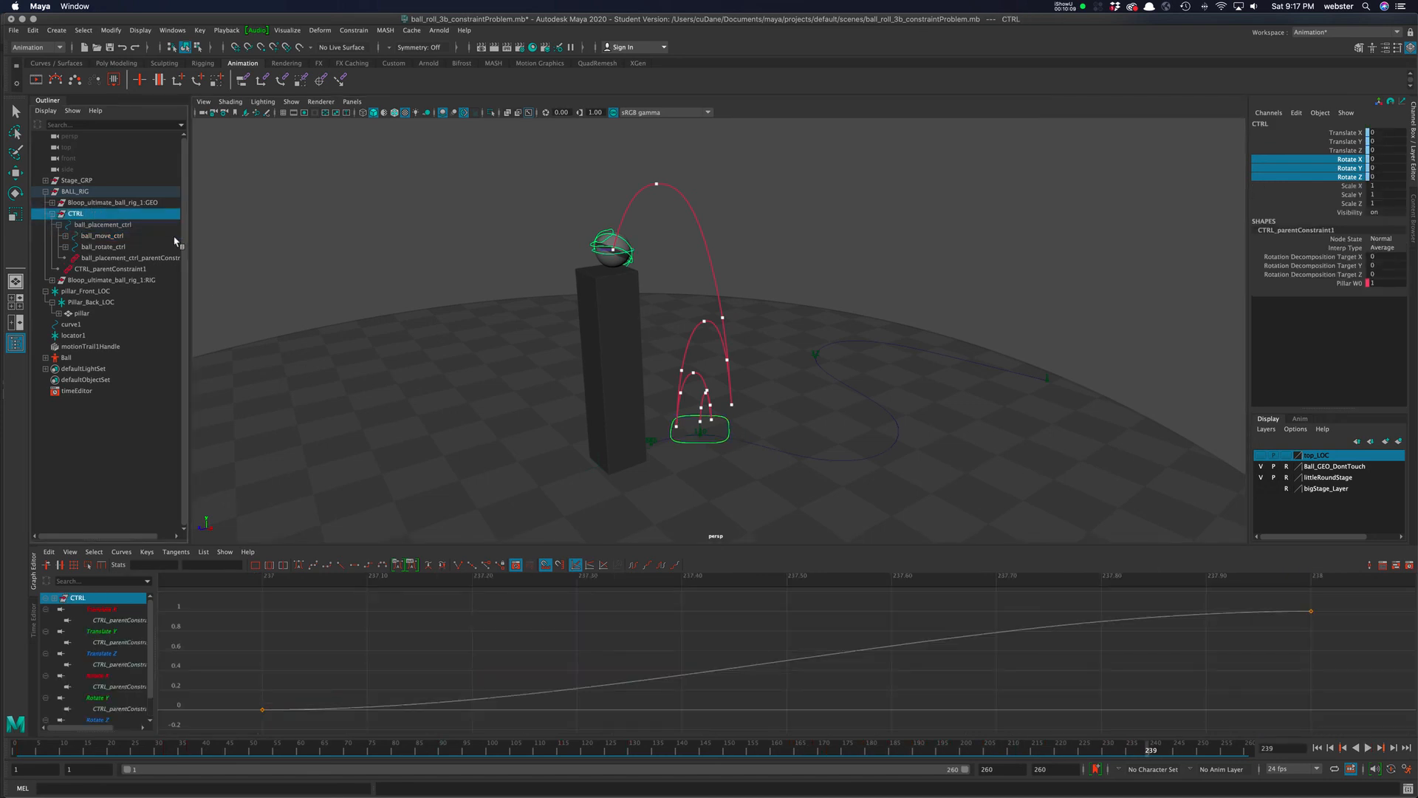
click(713, 439)
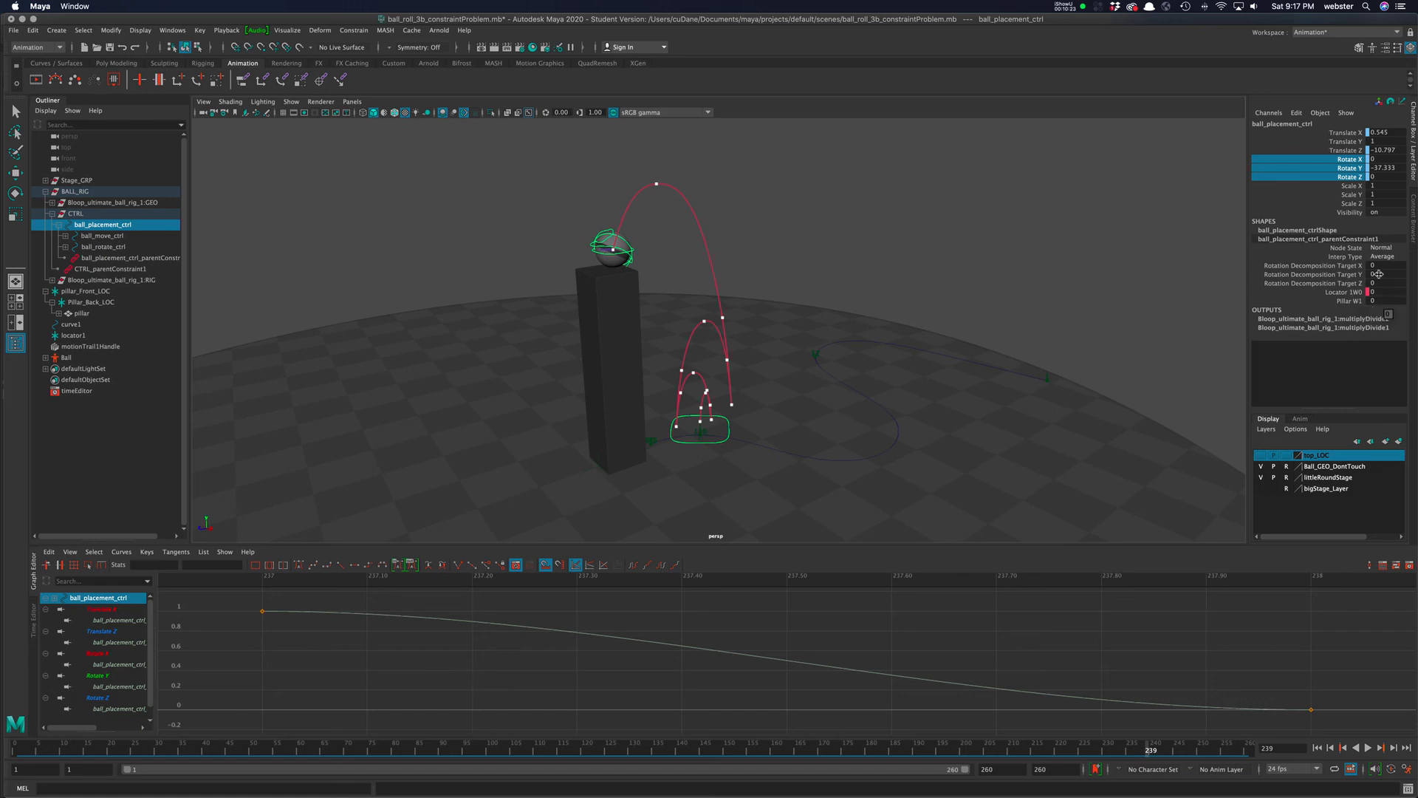
click(124, 215)
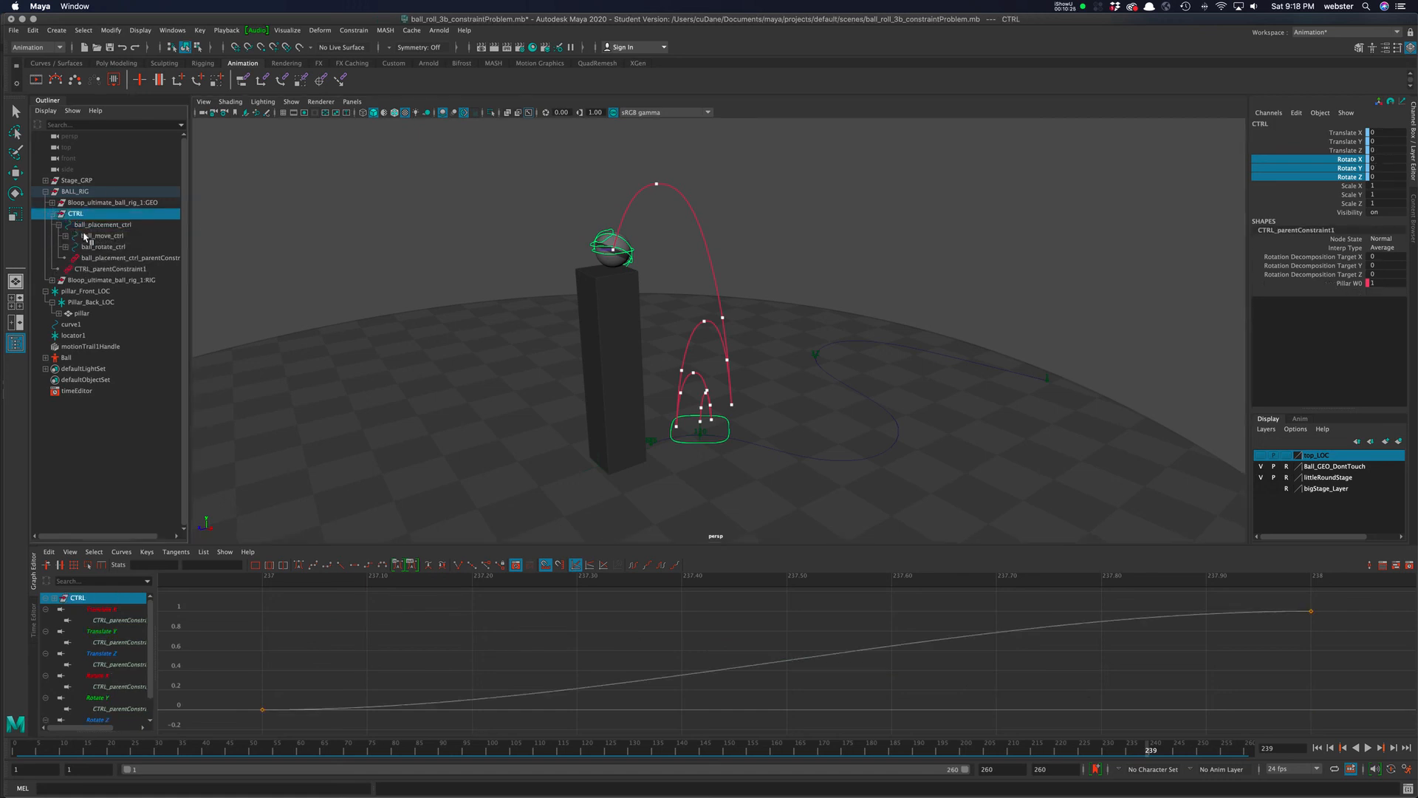